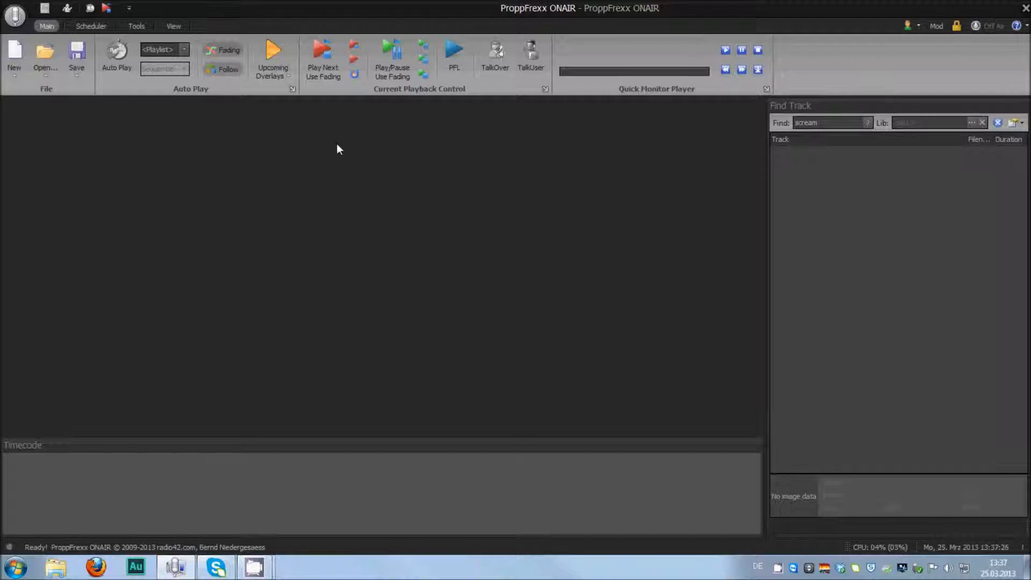
# View the week's entries in the Program Scheduler and close it.
pyautogui.click(104, 27)
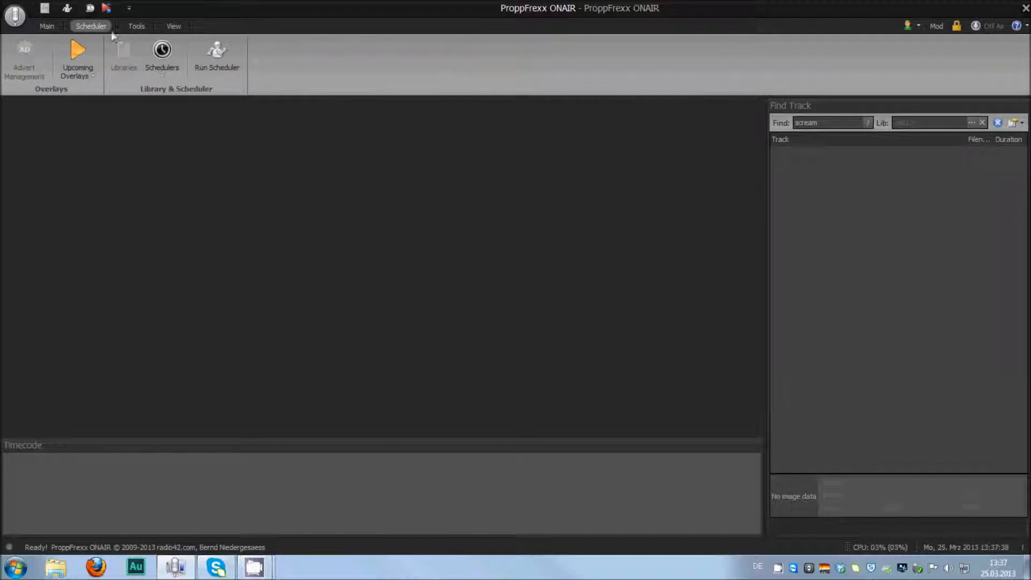
pyautogui.click(163, 64)
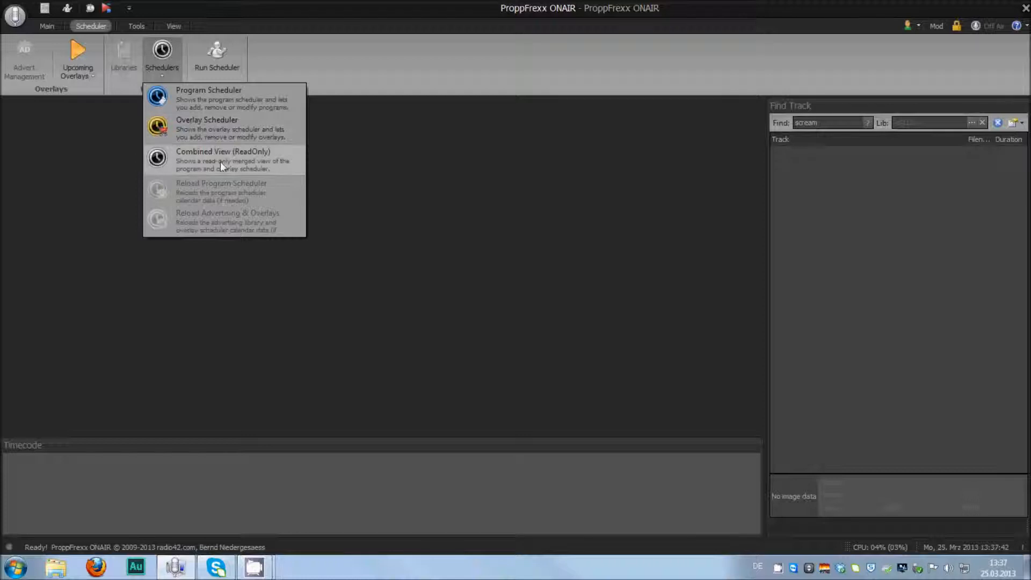
pyautogui.click(234, 103)
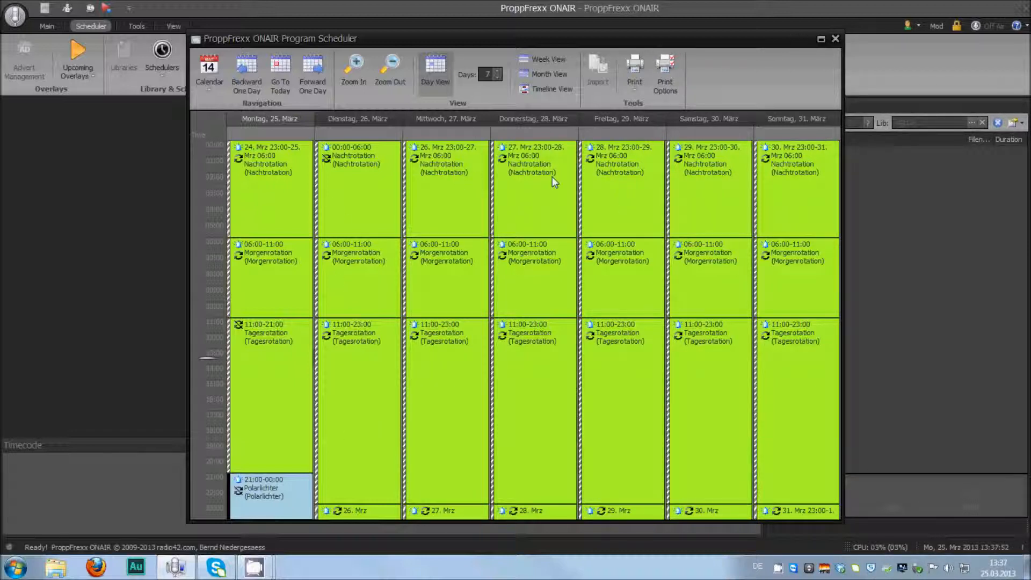
pyautogui.click(833, 39)
# View the Overlay Scheduler and the read-only combined view of programs and overlays, closing each one.
pyautogui.click(164, 70)
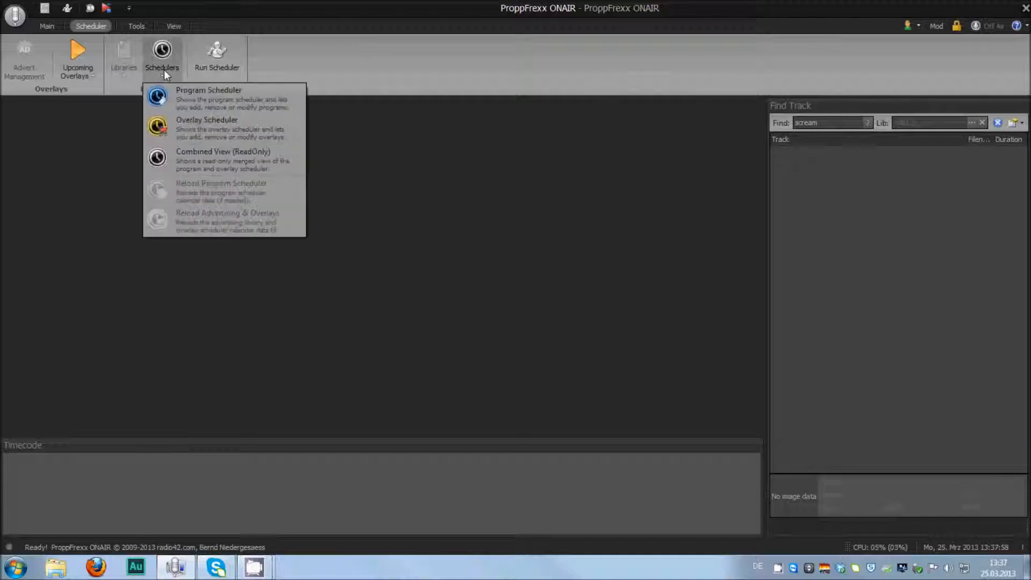
pyautogui.click(204, 128)
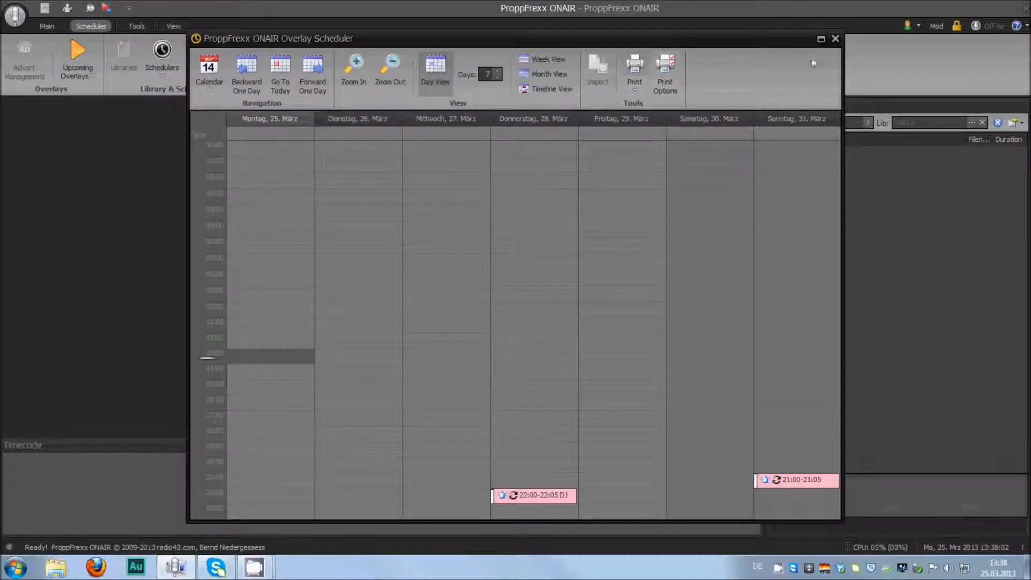
pyautogui.click(833, 41)
pyautogui.click(159, 66)
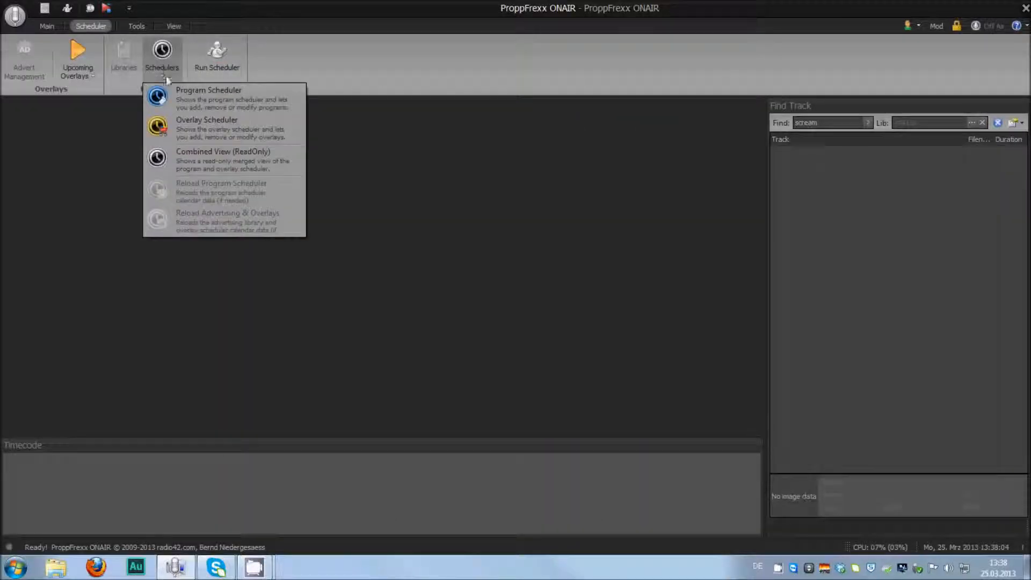
pyautogui.click(255, 152)
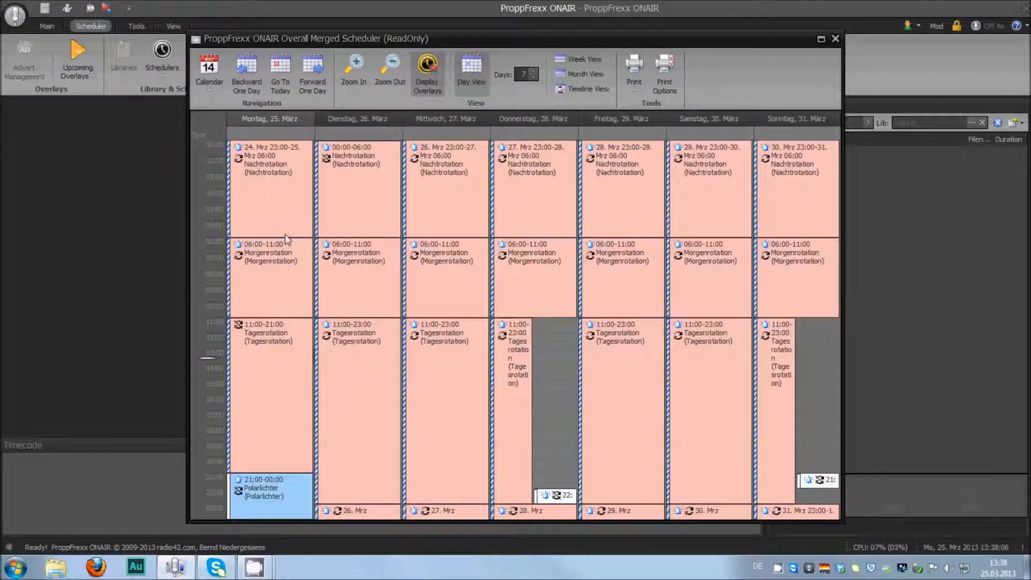
pyautogui.click(835, 38)
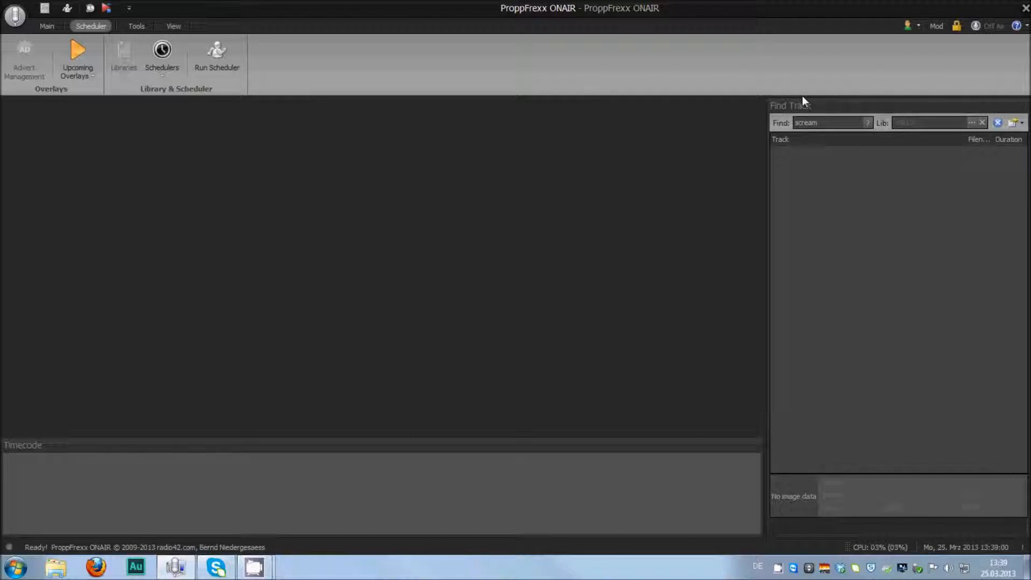
# Log in as the Admin user by entering the account password.
pyautogui.click(956, 26)
pyautogui.click(537, 302)
pyautogui.click(532, 311)
pyautogui.write('**********')
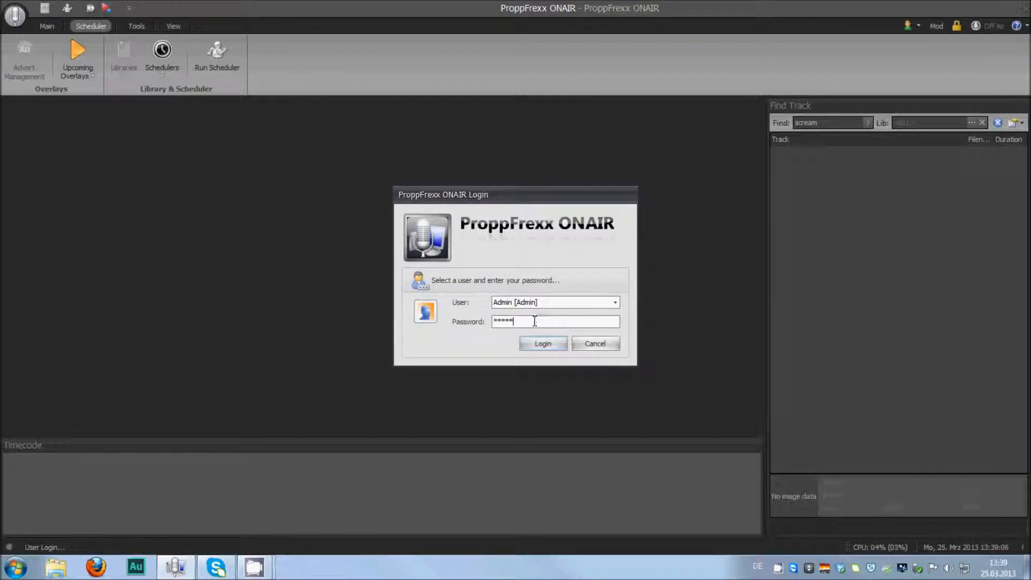
pyautogui.press('Return')
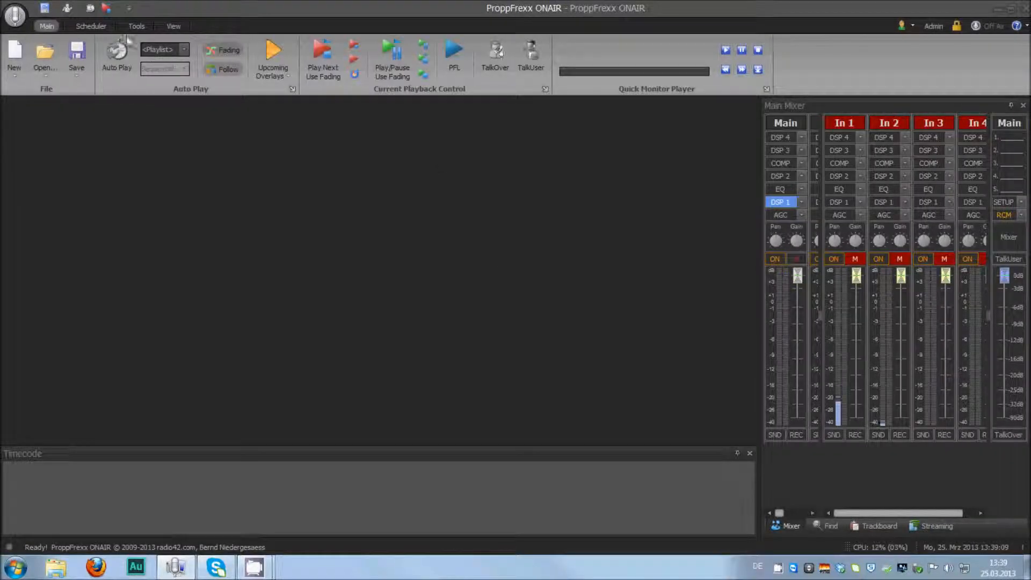
# Open the Program Scheduler under the Admin account and reposition its window.
pyautogui.click(82, 27)
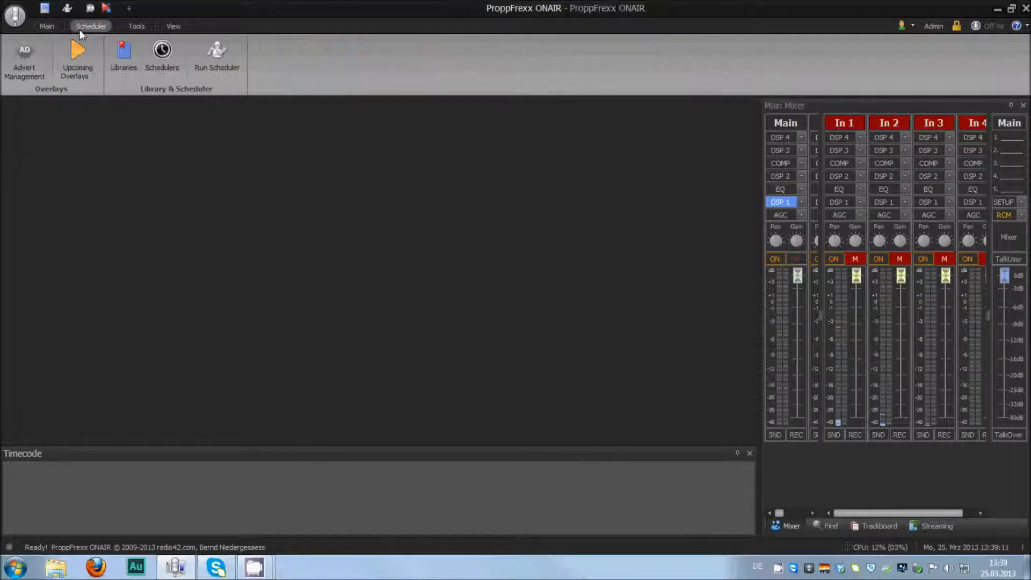
pyautogui.click(125, 56)
pyautogui.click(156, 61)
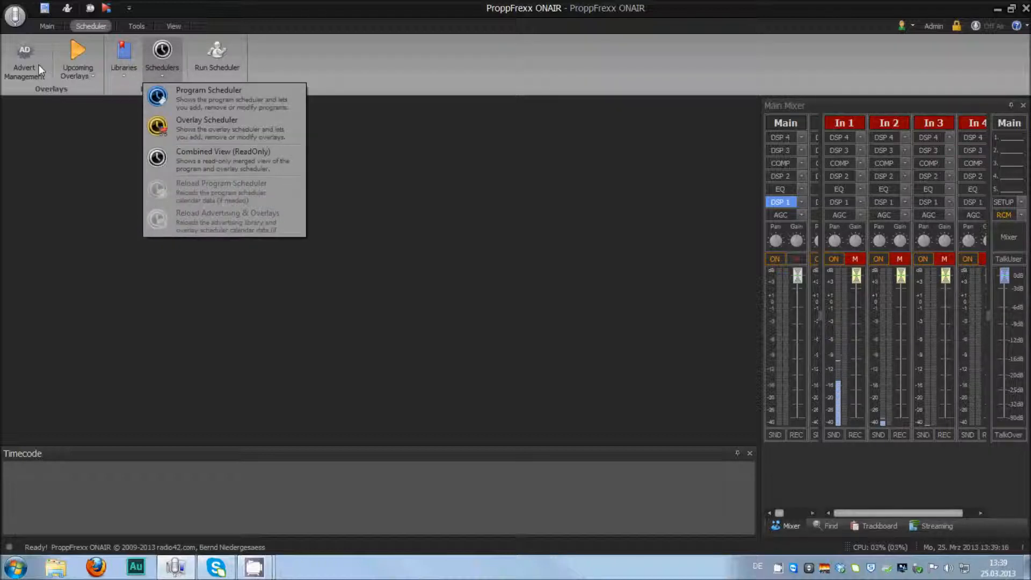
pyautogui.click(192, 91)
pyautogui.moveTo(340, 38); pyautogui.dragTo(322, 29)
# Open the whole Nachtrotation series for editing from Monday's entry and place the editor so the calendar entry stays visible.
pyautogui.rightClick(252, 244)
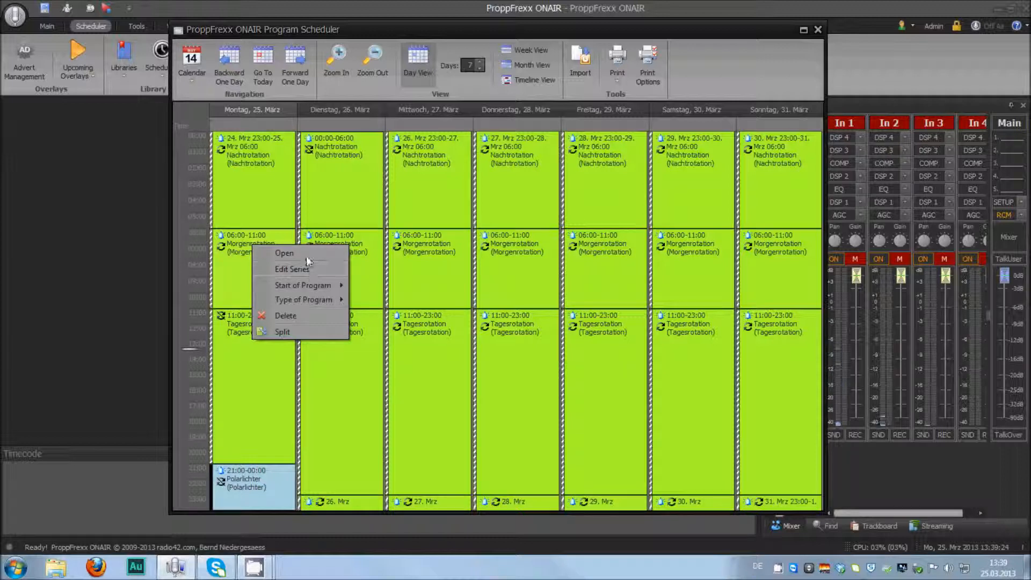
pyautogui.rightClick(280, 180)
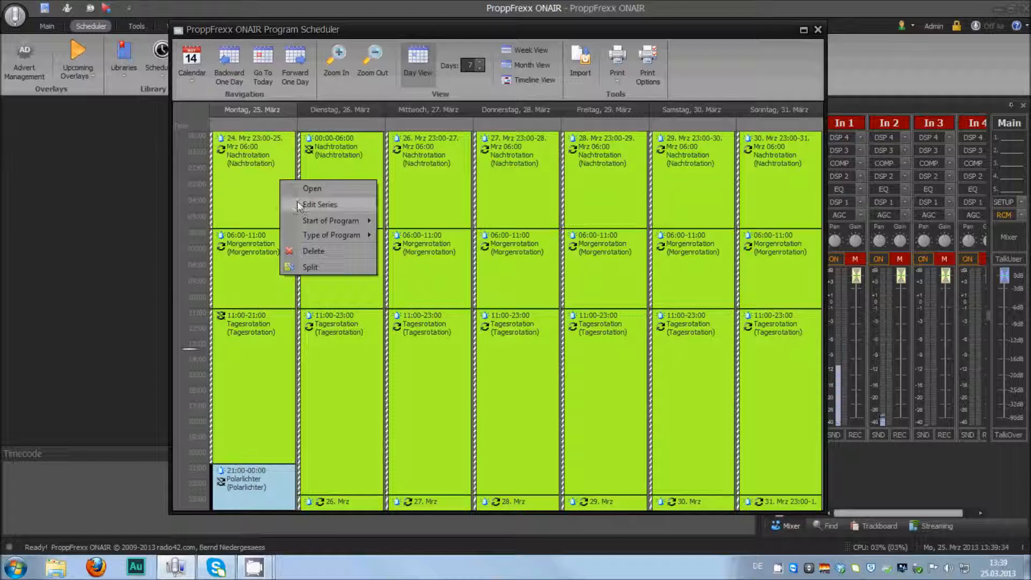
pyautogui.click(297, 201)
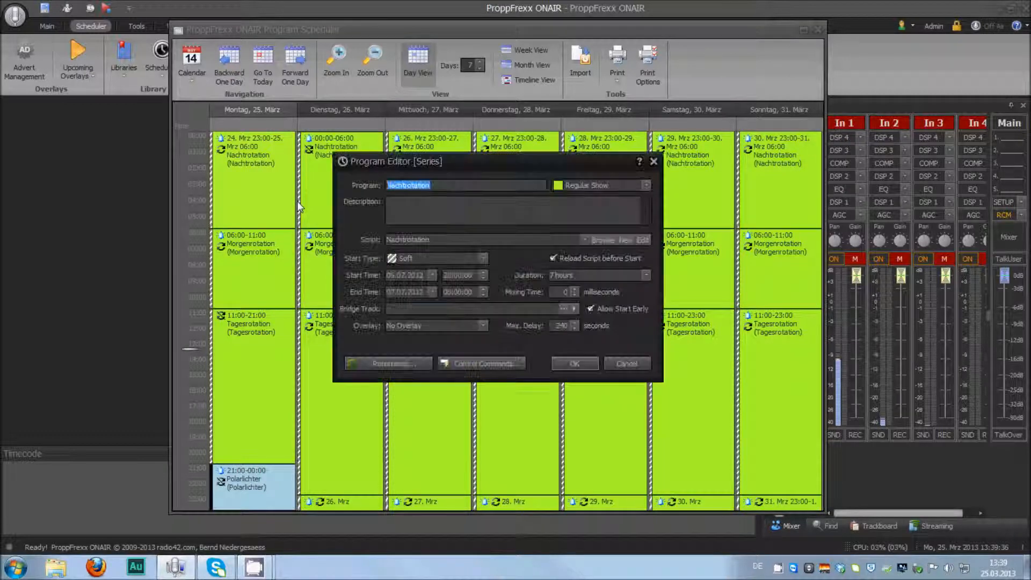
pyautogui.moveTo(395, 166); pyautogui.dragTo(367, 220)
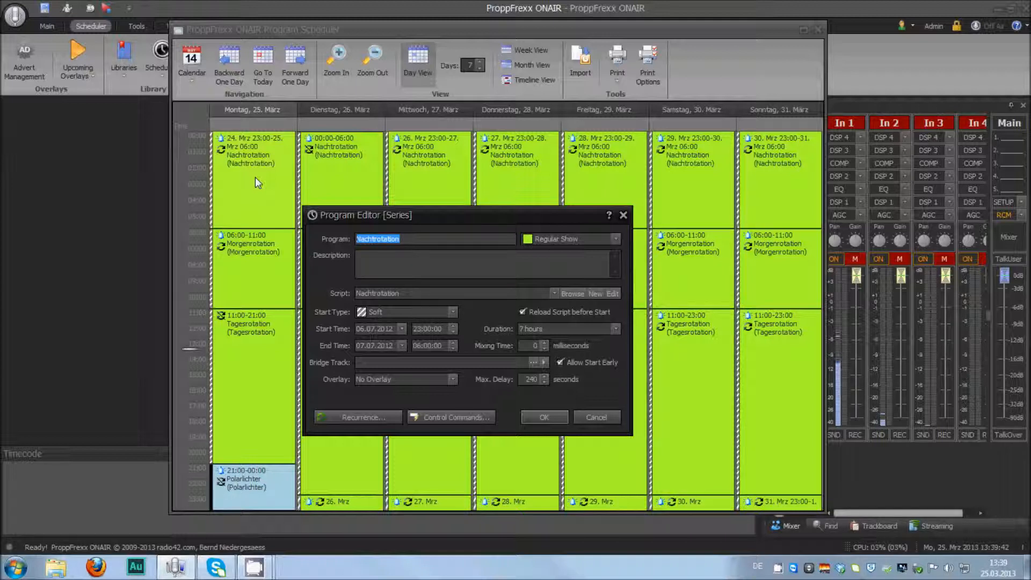
pyautogui.moveTo(341, 214); pyautogui.dragTo(332, 159)
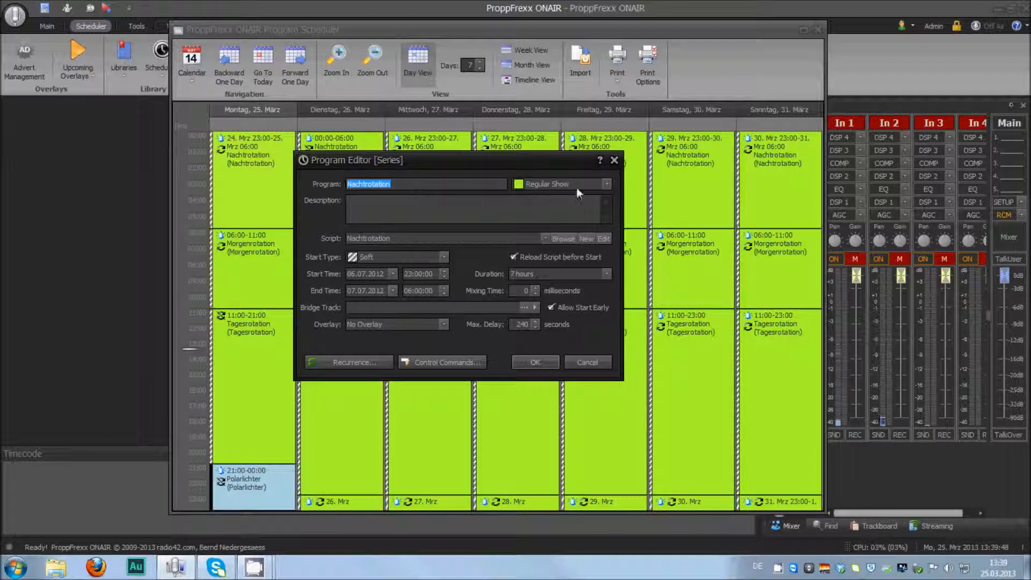
# Look through the program types available for the Nachtrotation series and check its description and script fields.
pyautogui.click(594, 185)
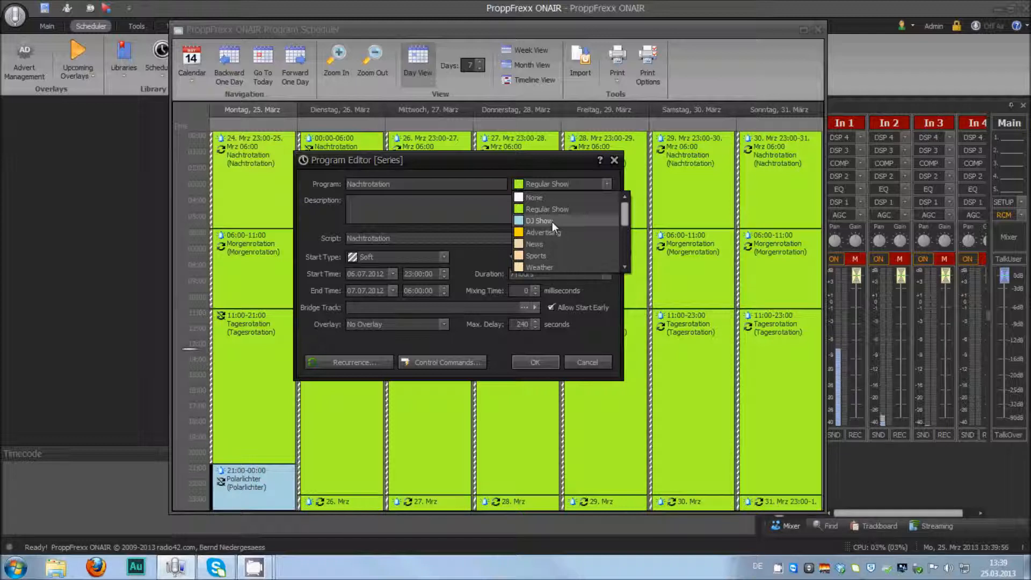
pyautogui.click(418, 198)
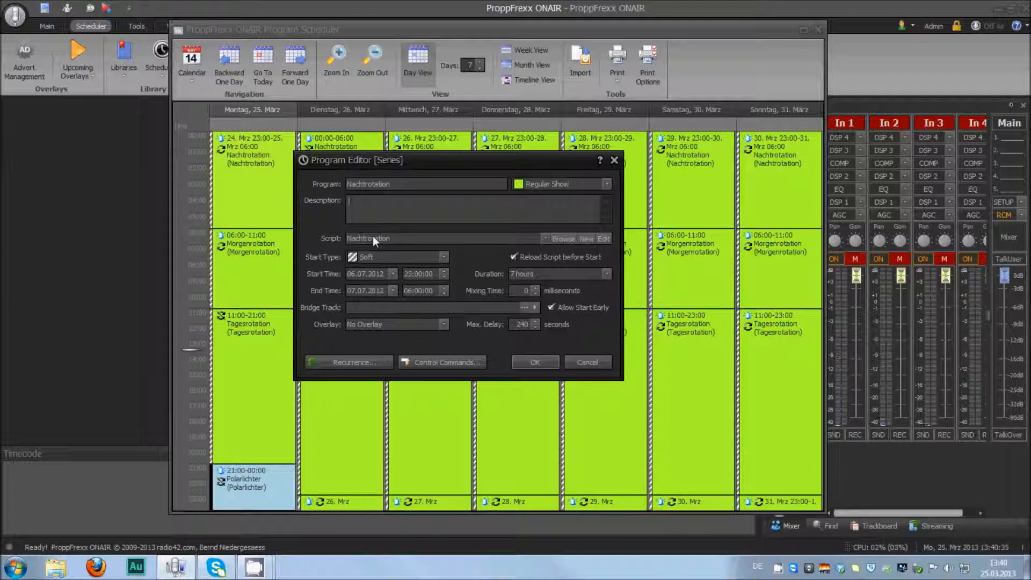
pyautogui.click(533, 237)
pyautogui.click(533, 236)
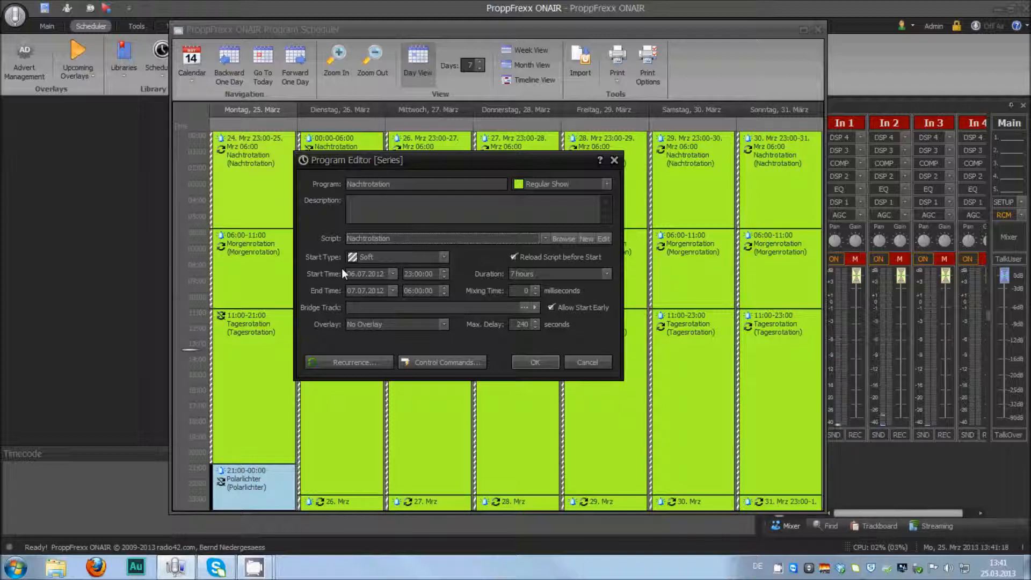
# Examine the start types and overlay modes available for the Nachtrotation series without changing them.
pyautogui.click(443, 256)
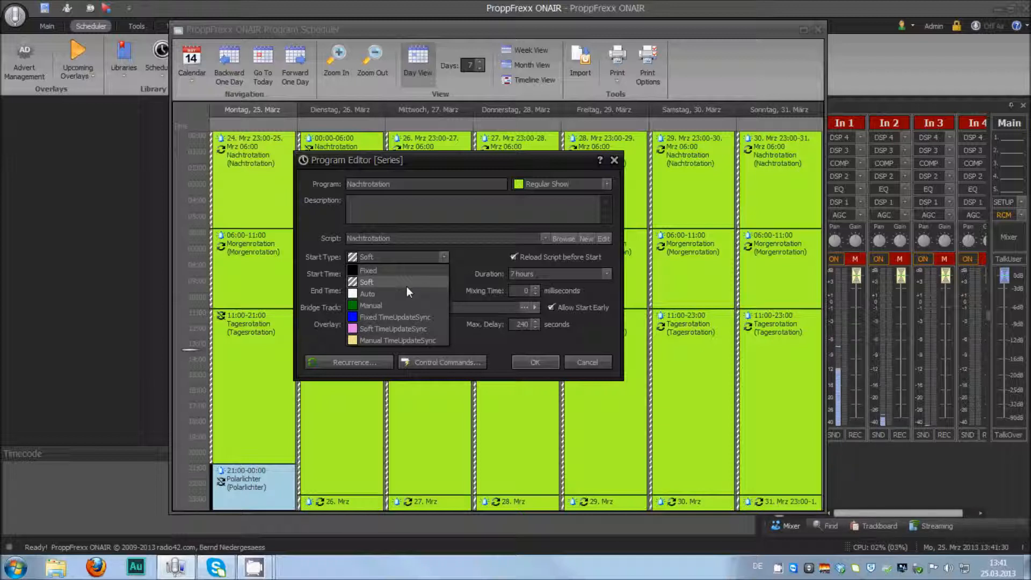
pyautogui.click(476, 272)
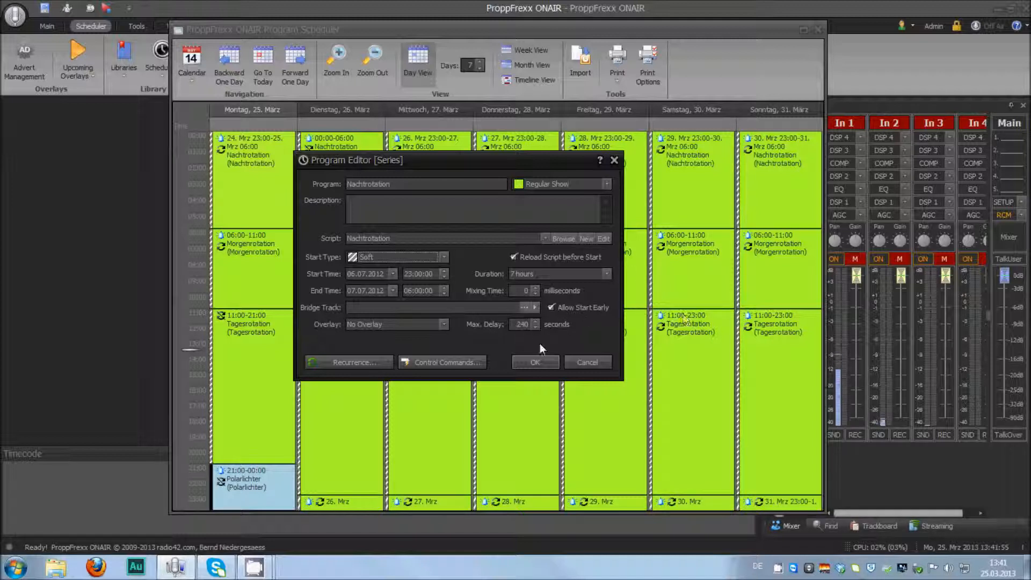
pyautogui.click(373, 255)
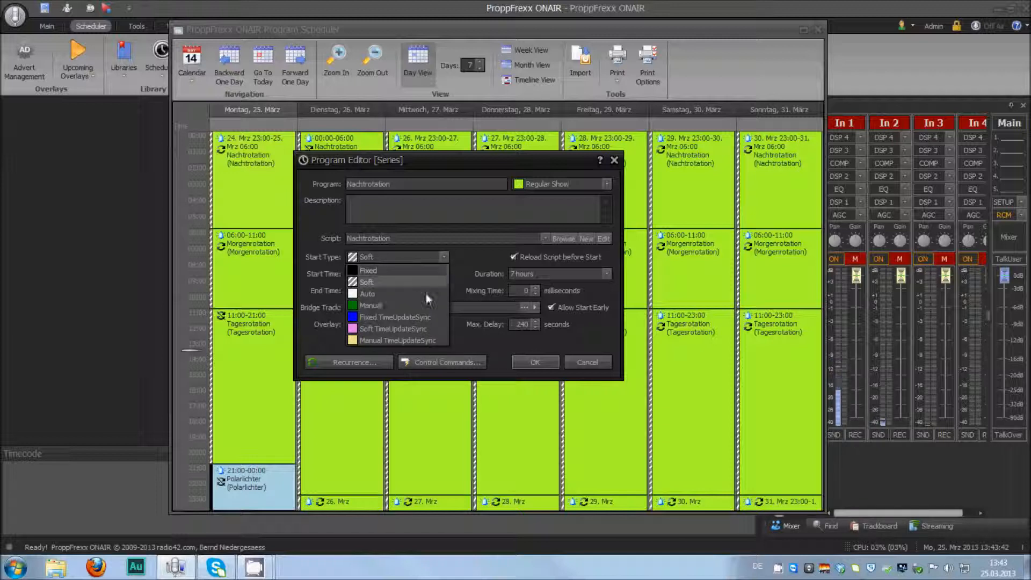
pyautogui.click(471, 344)
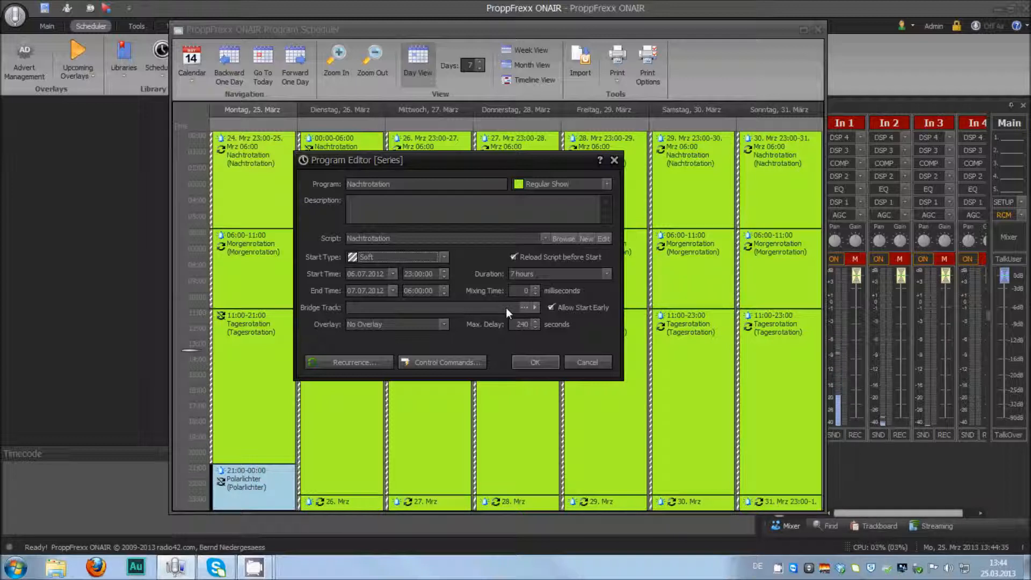
pyautogui.moveTo(328, 306)
pyautogui.click(443, 325)
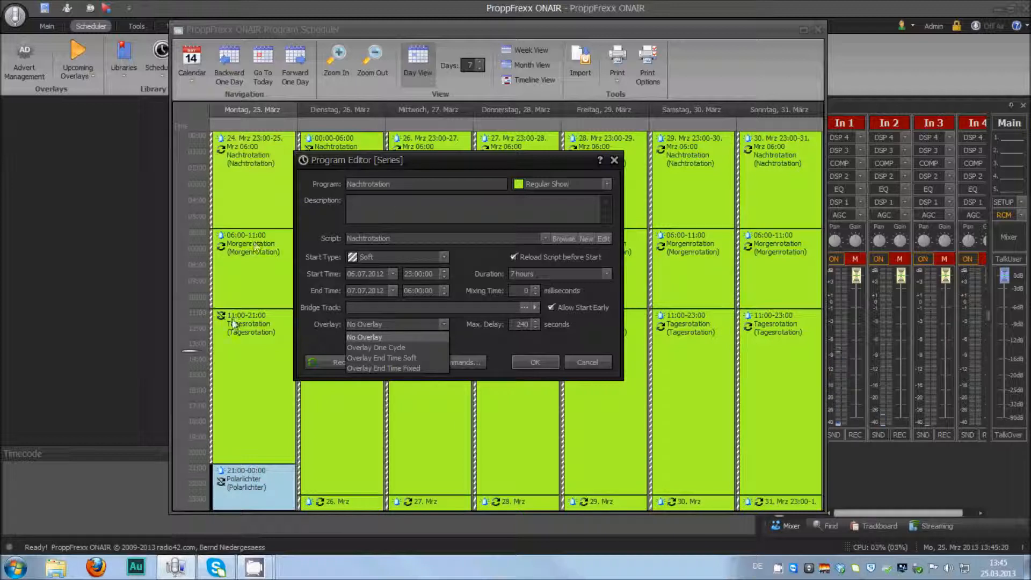
pyautogui.click(309, 334)
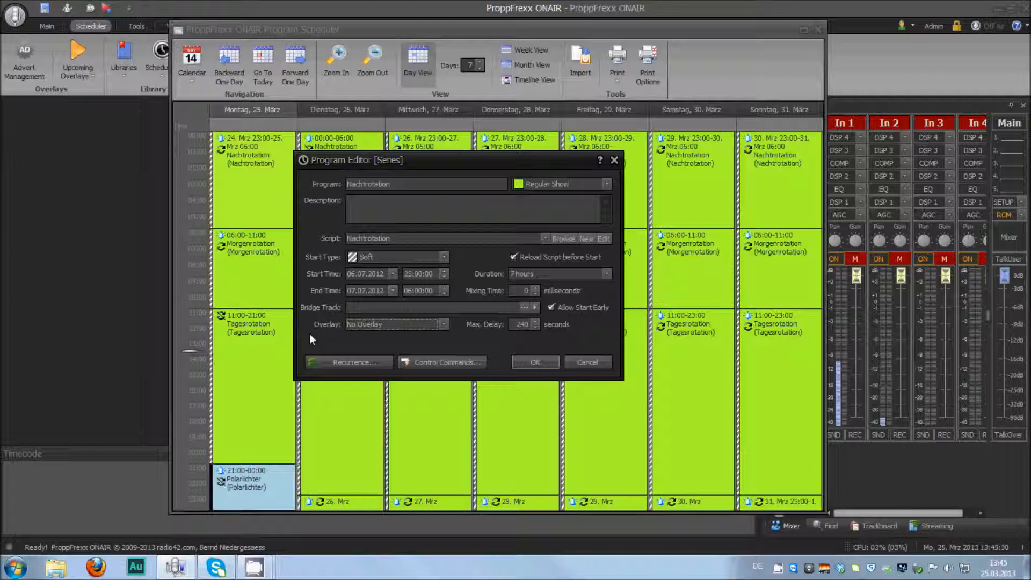
# Review the series' recurrence settings, comparing the weekly pattern with the daily one, and discard any changes.
pyautogui.click(344, 362)
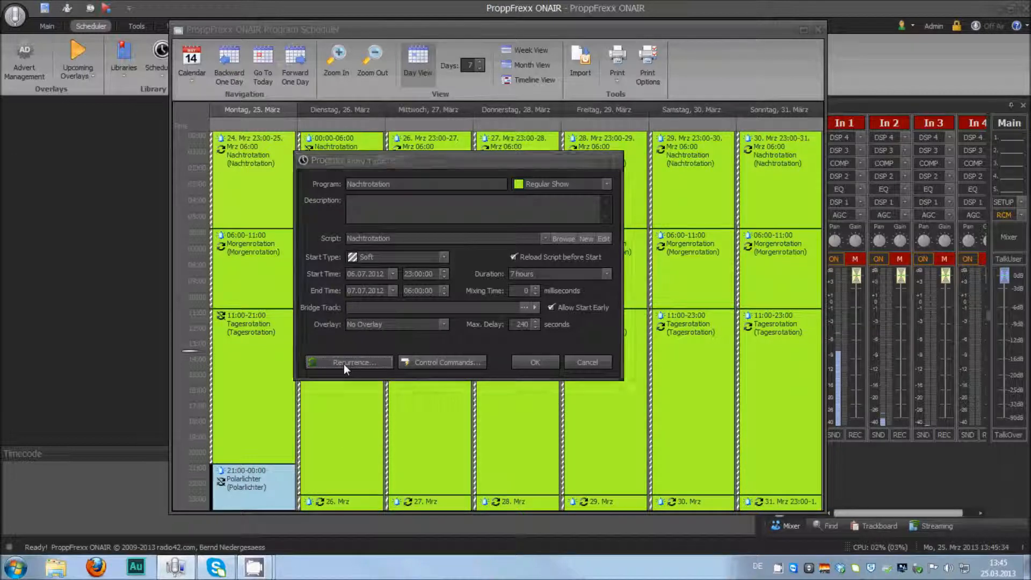
pyautogui.moveTo(452, 137)
pyautogui.mouseDown()
pyautogui.moveTo(469, 177)
pyautogui.moveTo(509, 176)
pyautogui.moveTo(451, 146)
pyautogui.mouseUp()
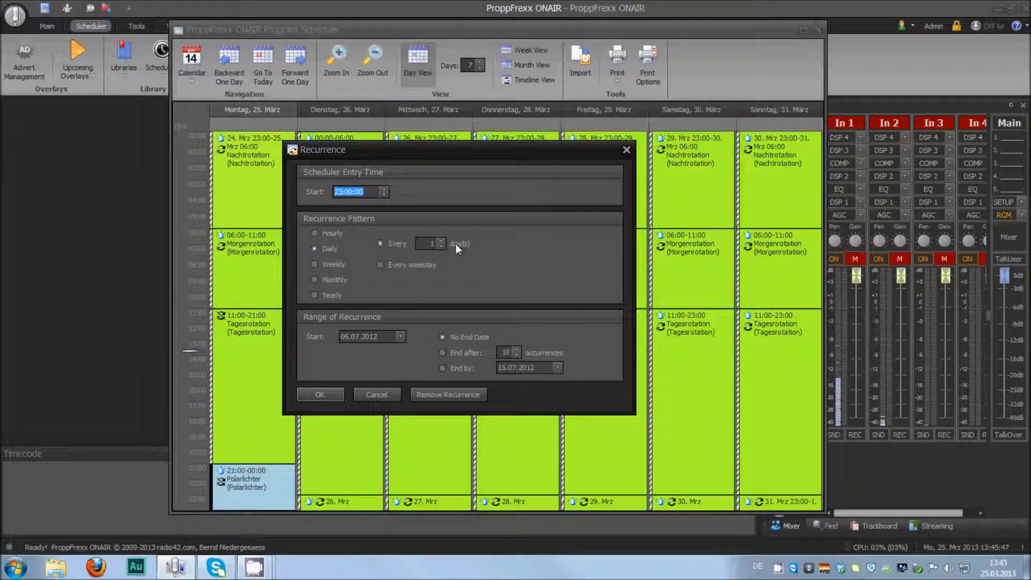
pyautogui.click(320, 263)
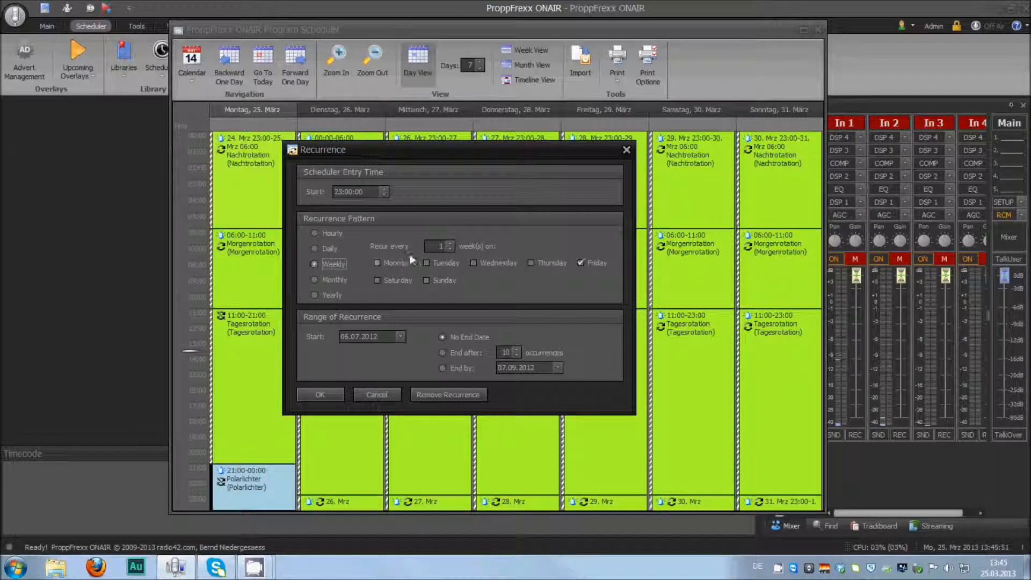
pyautogui.click(323, 250)
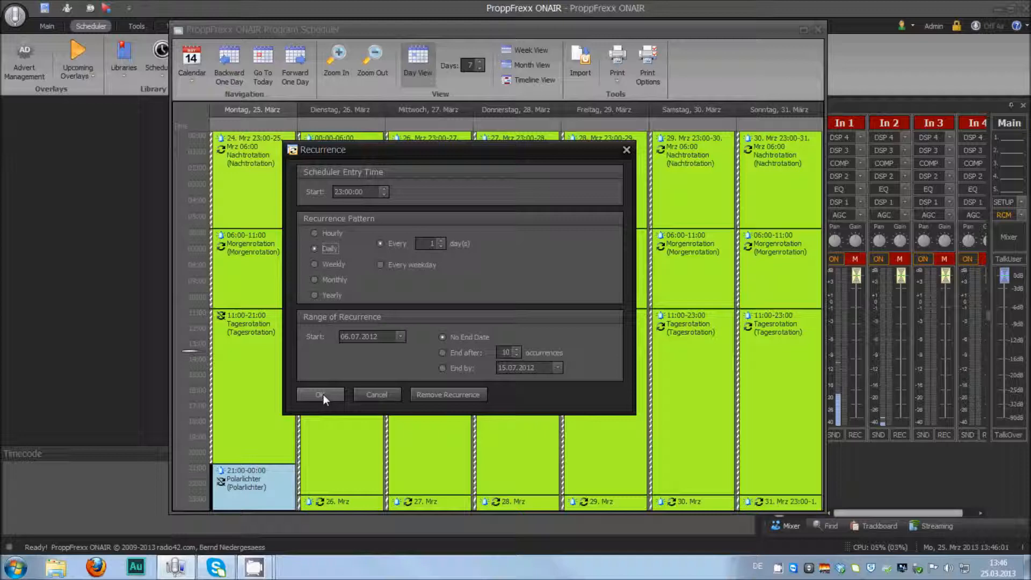
pyautogui.click(372, 399)
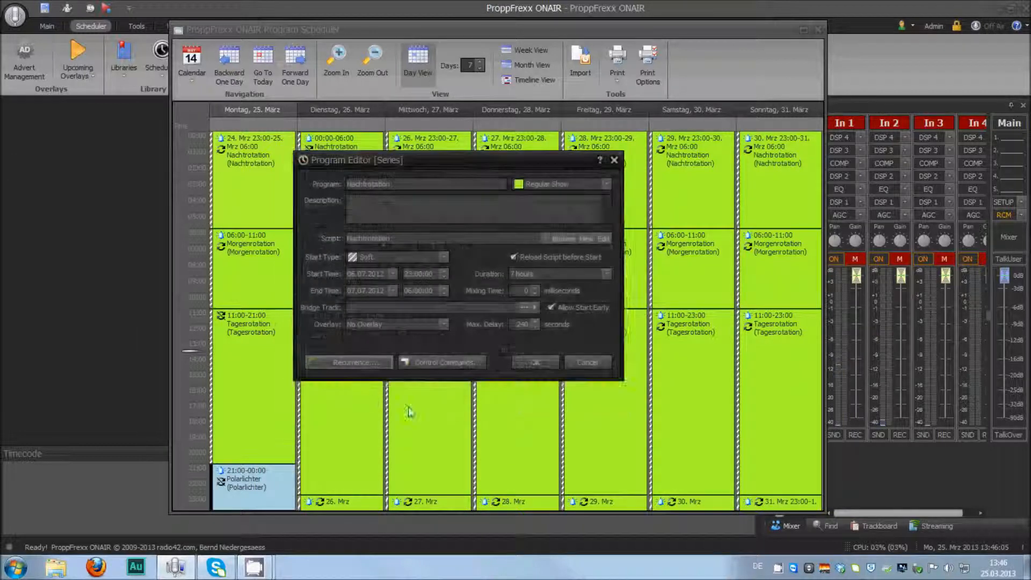
# Open the series' program control commands and bring up the command builder for the On Program Started event.
pyautogui.click(437, 358)
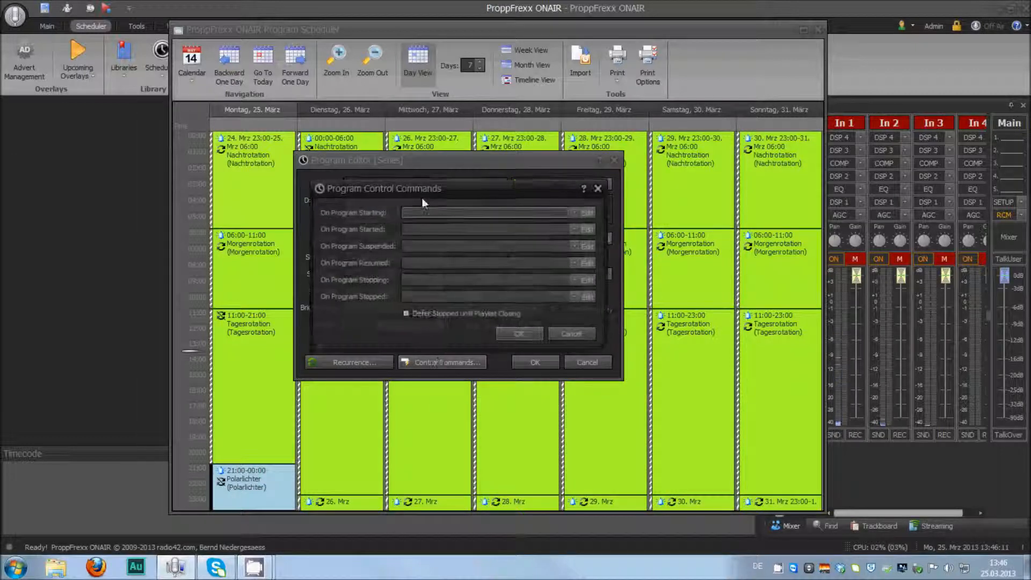
pyautogui.moveTo(404, 186); pyautogui.dragTo(430, 234)
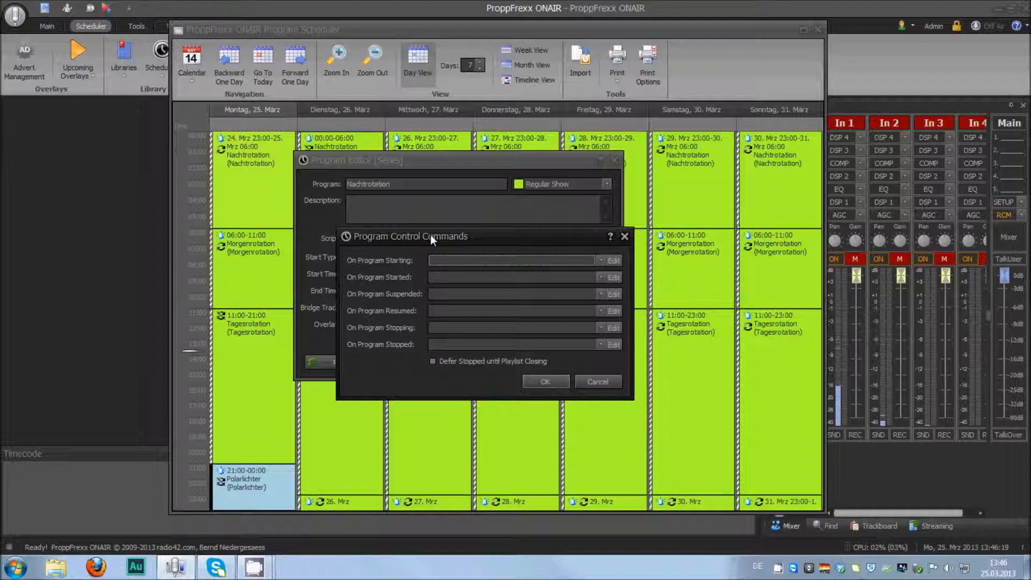
pyautogui.click(613, 276)
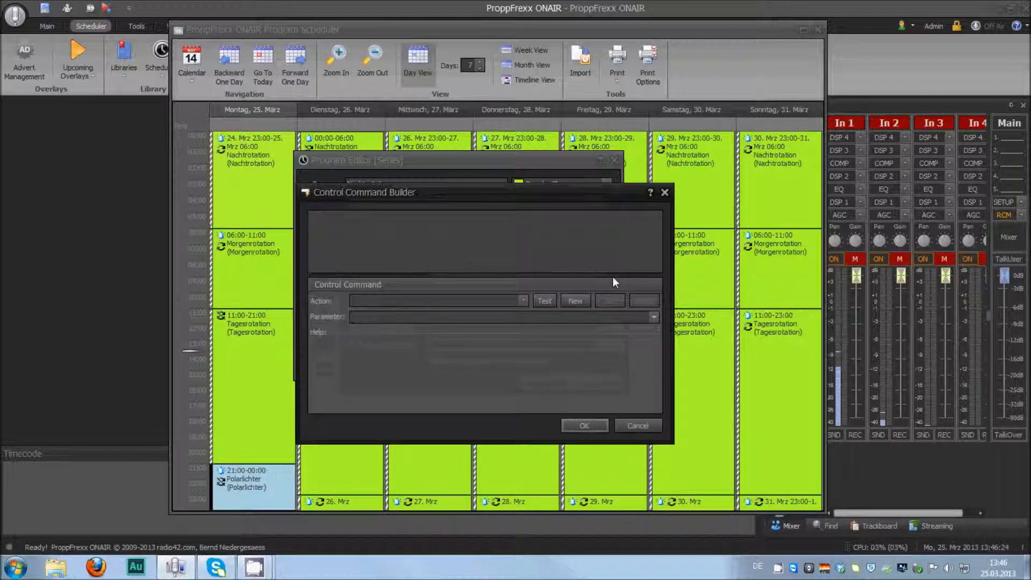
pyautogui.moveTo(466, 191); pyautogui.dragTo(740, 180)
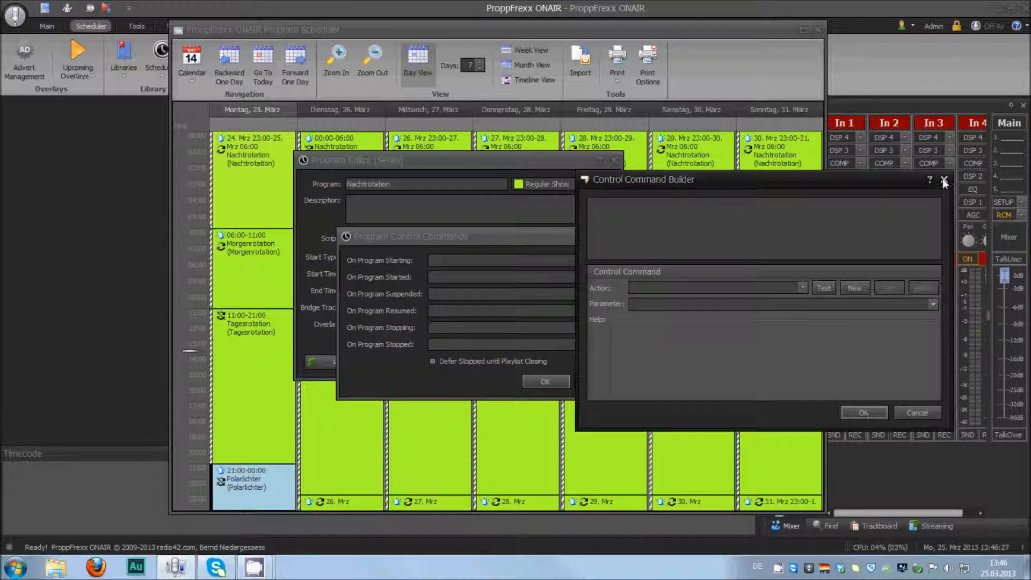
# Leave the command builder, review the program control events for the Nachtrotation series without changing them, and close its editor.
pyautogui.click(942, 178)
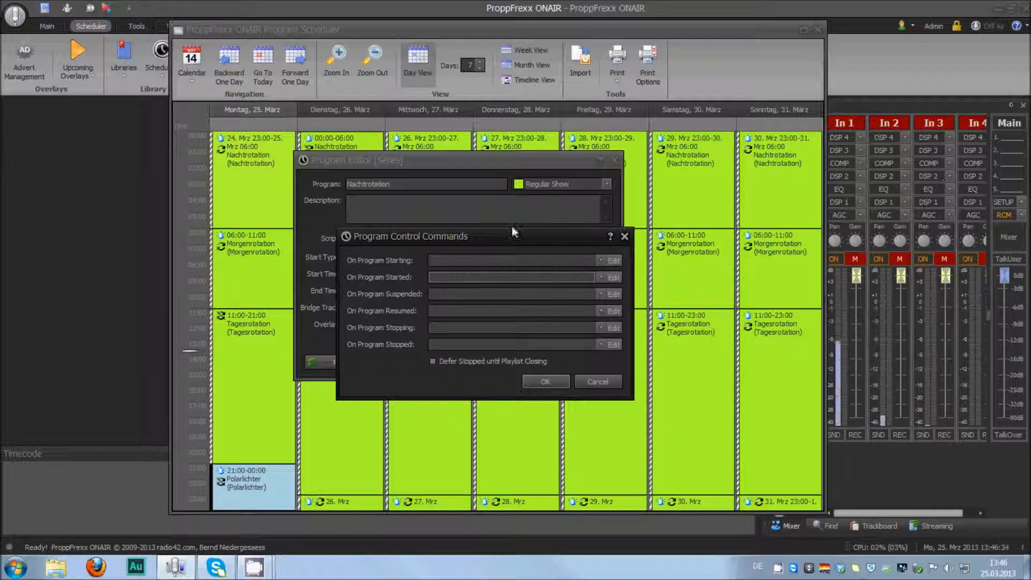
pyautogui.moveTo(500, 230); pyautogui.dragTo(494, 227)
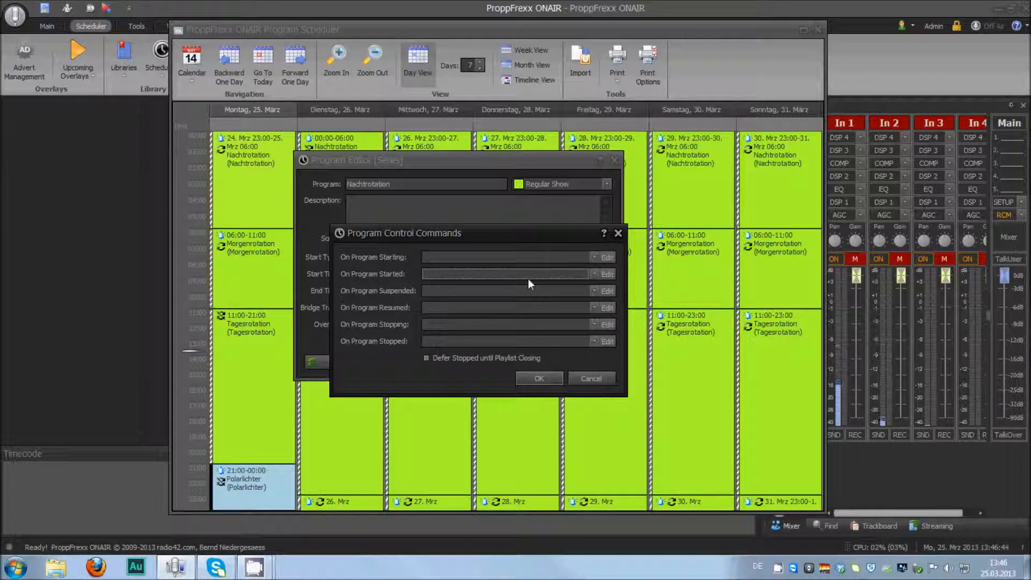
pyautogui.moveTo(375, 230); pyautogui.dragTo(432, 156)
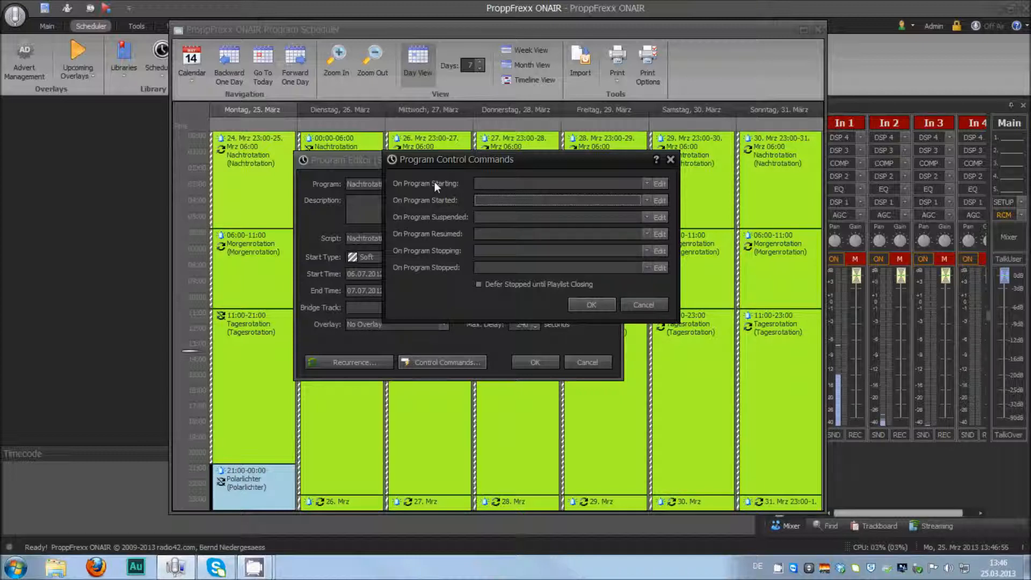
pyautogui.moveTo(434, 182)
pyautogui.moveTo(446, 159); pyautogui.dragTo(562, 158)
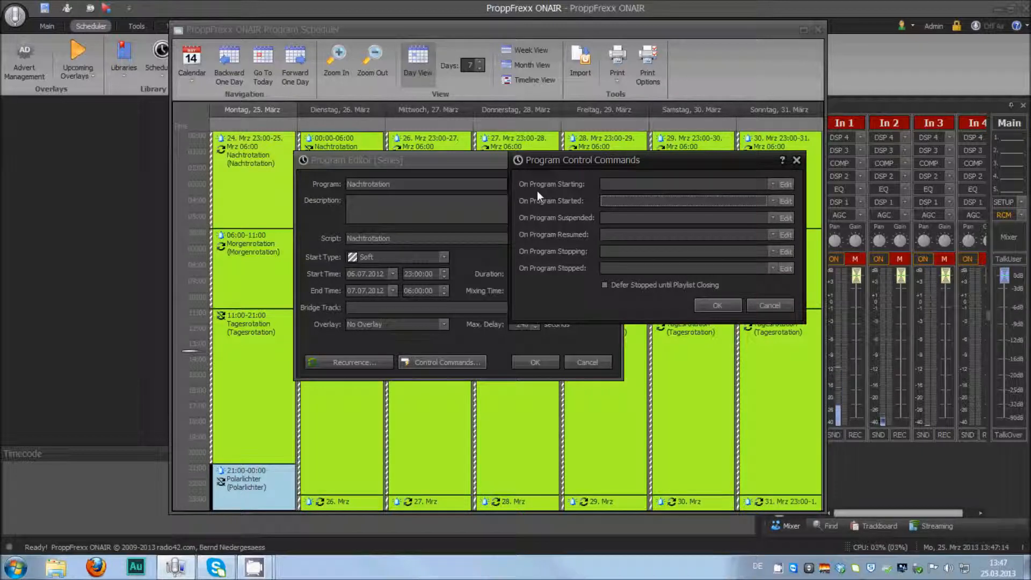
pyautogui.moveTo(578, 205)
pyautogui.moveTo(674, 285)
pyautogui.click(776, 303)
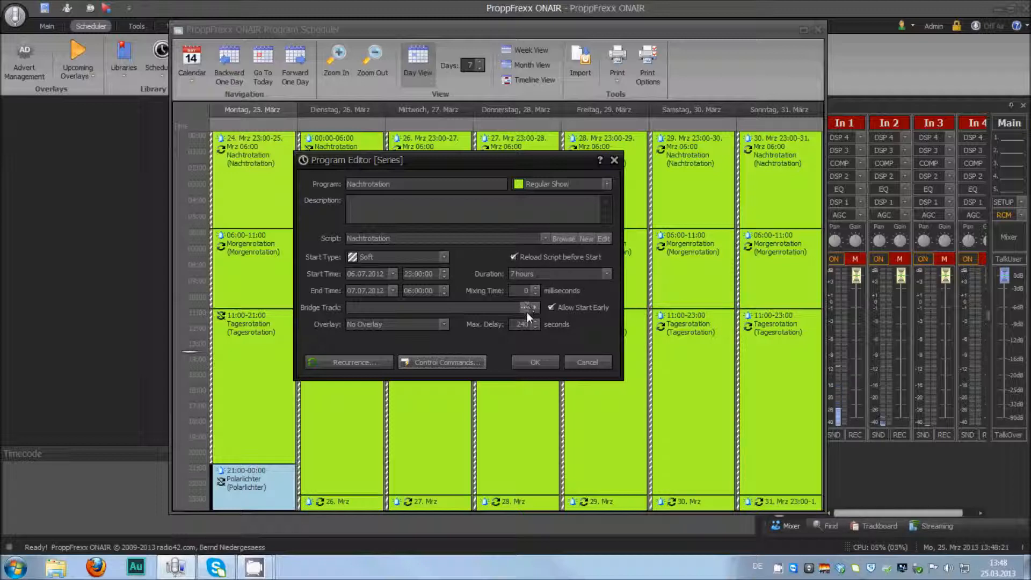
pyautogui.click(527, 362)
# Open the Polarlichter series for editing and inspect its overlay modes and recurrence settings.
pyautogui.rightClick(278, 346)
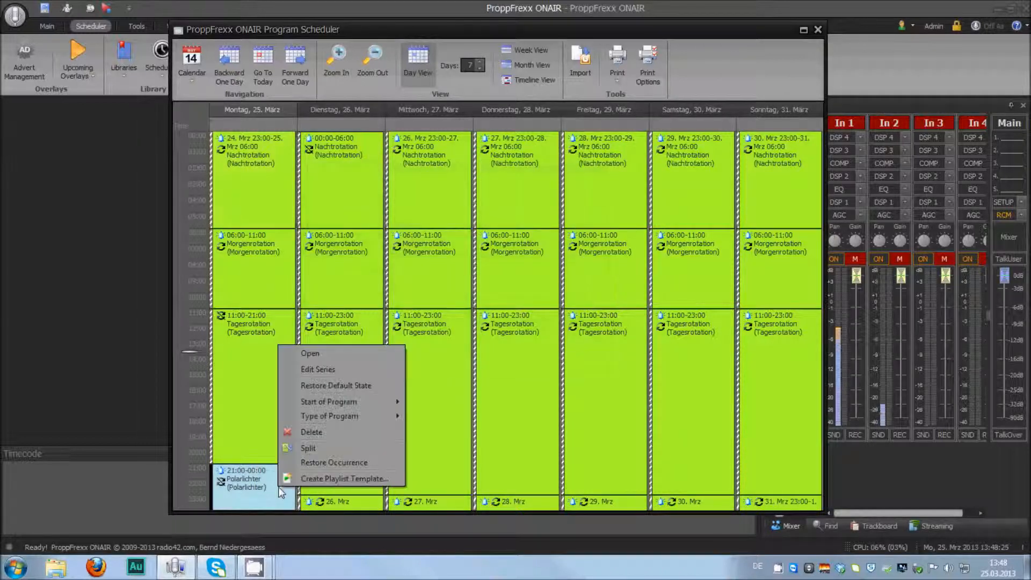
pyautogui.click(319, 370)
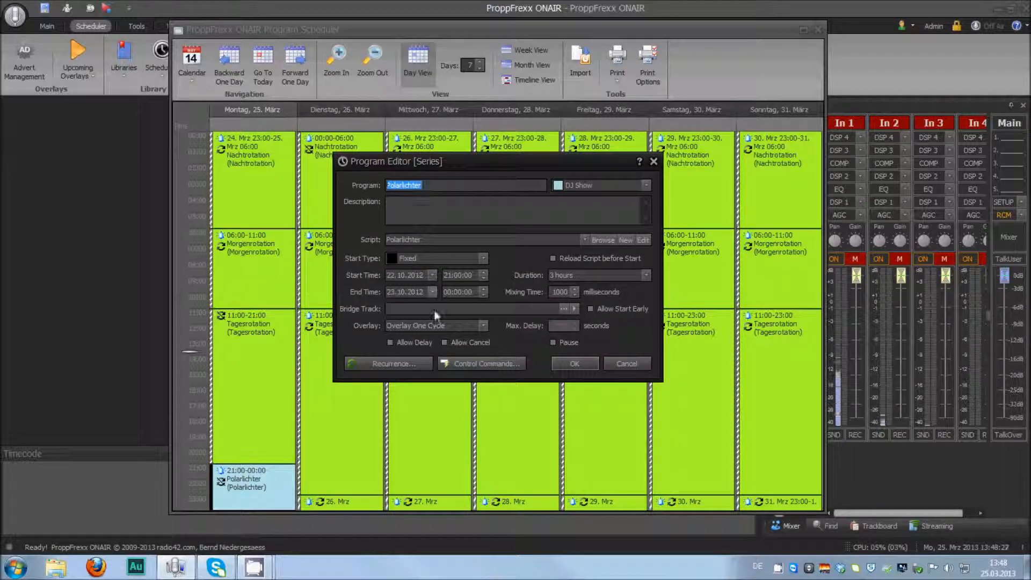
pyautogui.click(484, 327)
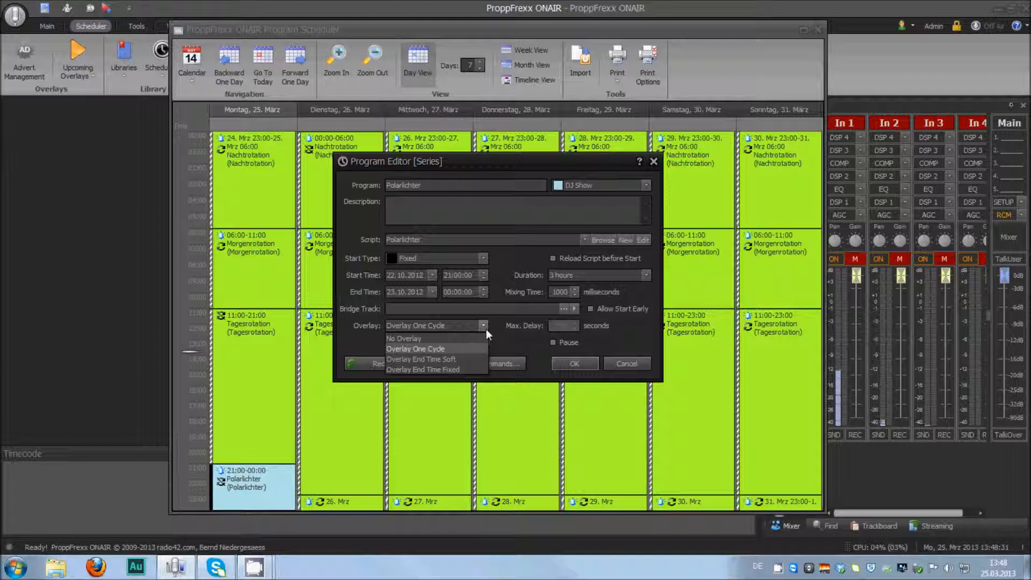
pyautogui.click(475, 336)
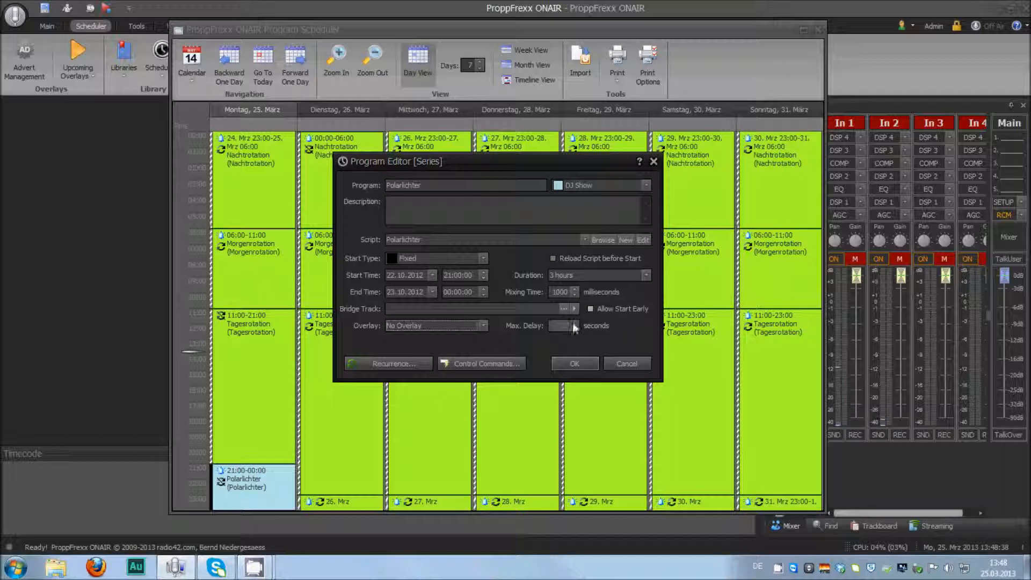
pyautogui.click(414, 363)
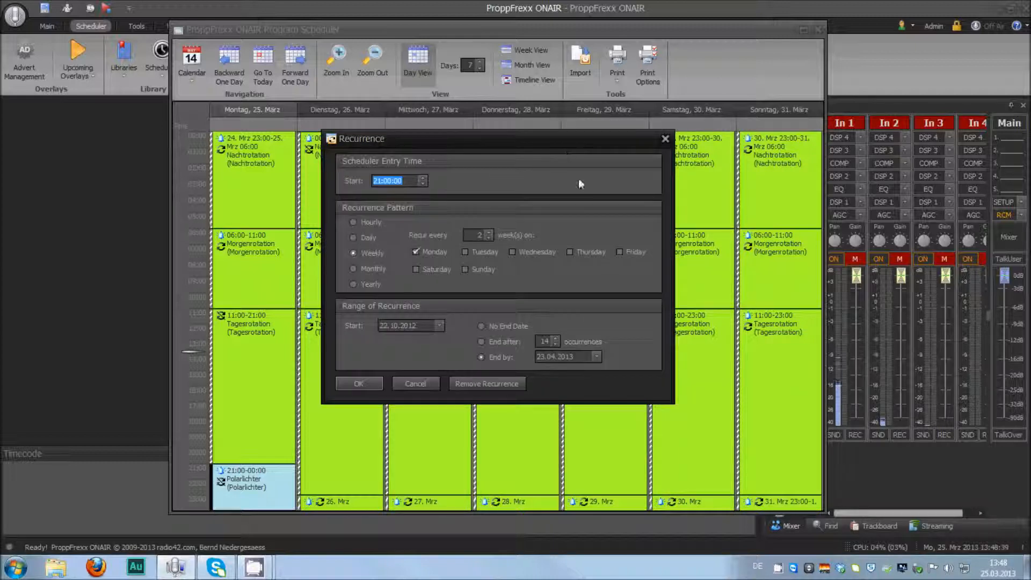
pyautogui.click(665, 138)
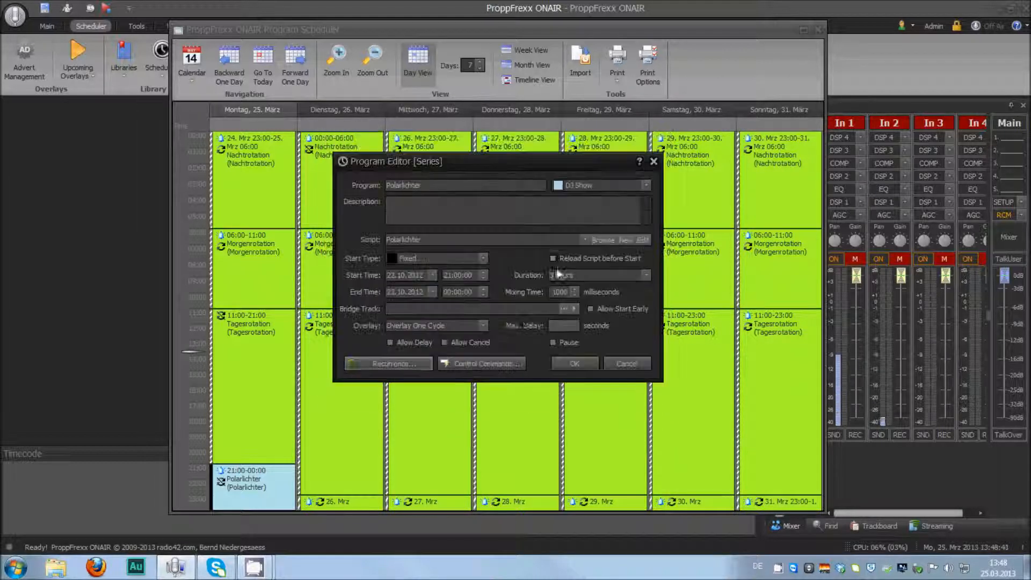
# Review the commands assigned to the On Program Started event of the Polarlichter series and close its editor.
pyautogui.click(506, 363)
pyautogui.click(614, 230)
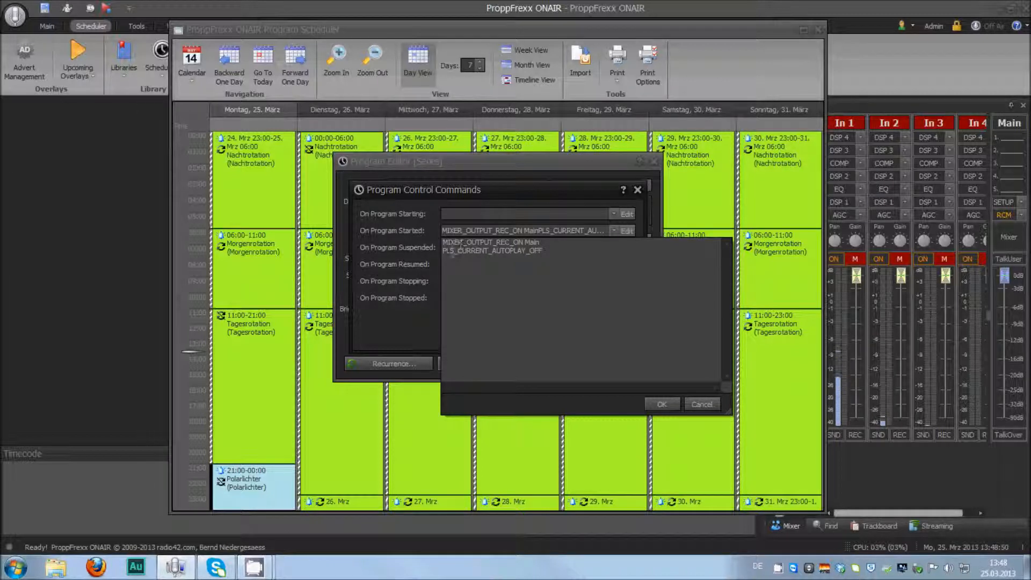
pyautogui.click(665, 398)
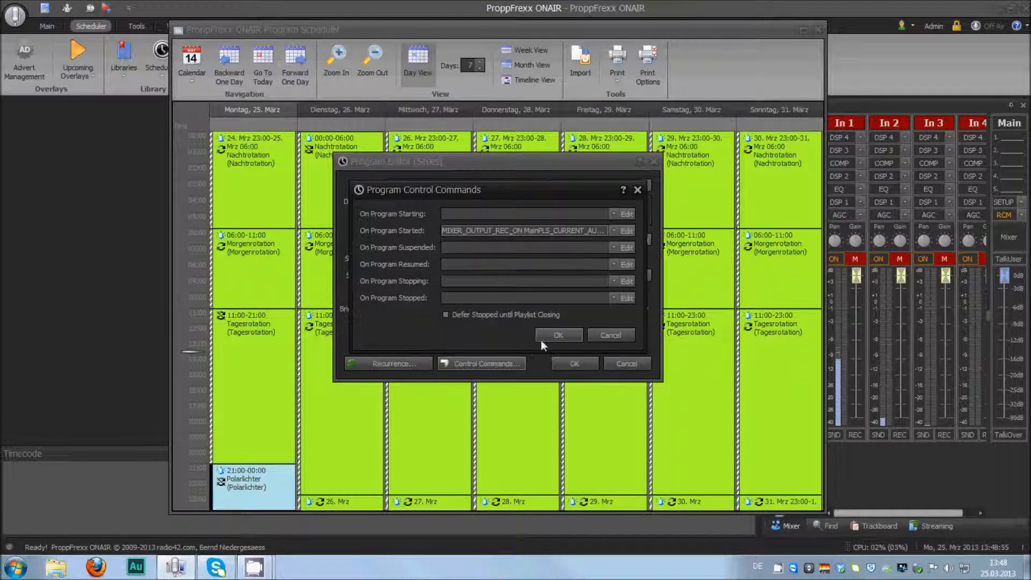
pyautogui.click(547, 336)
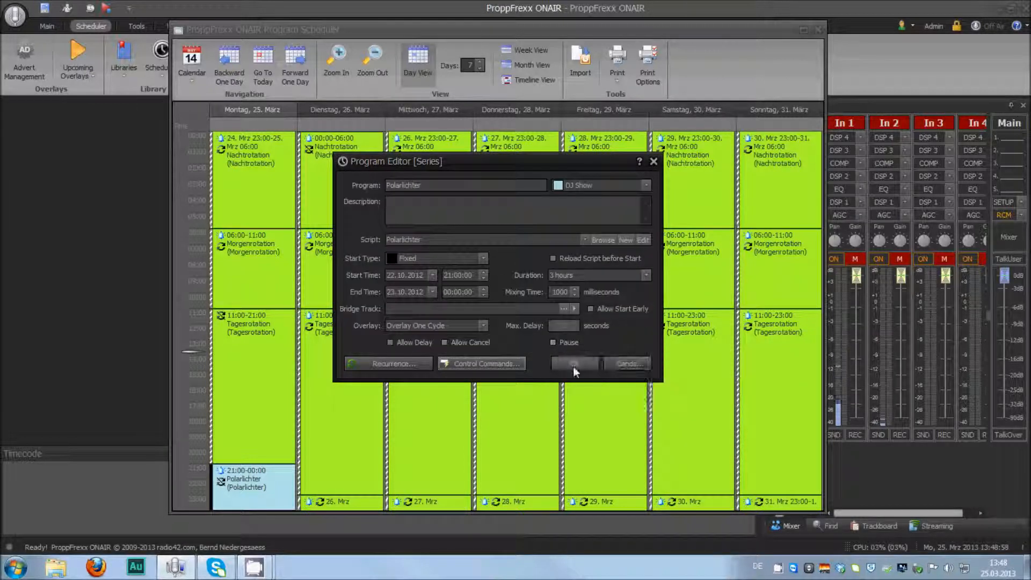
pyautogui.click(572, 365)
pyautogui.rightClick(267, 394)
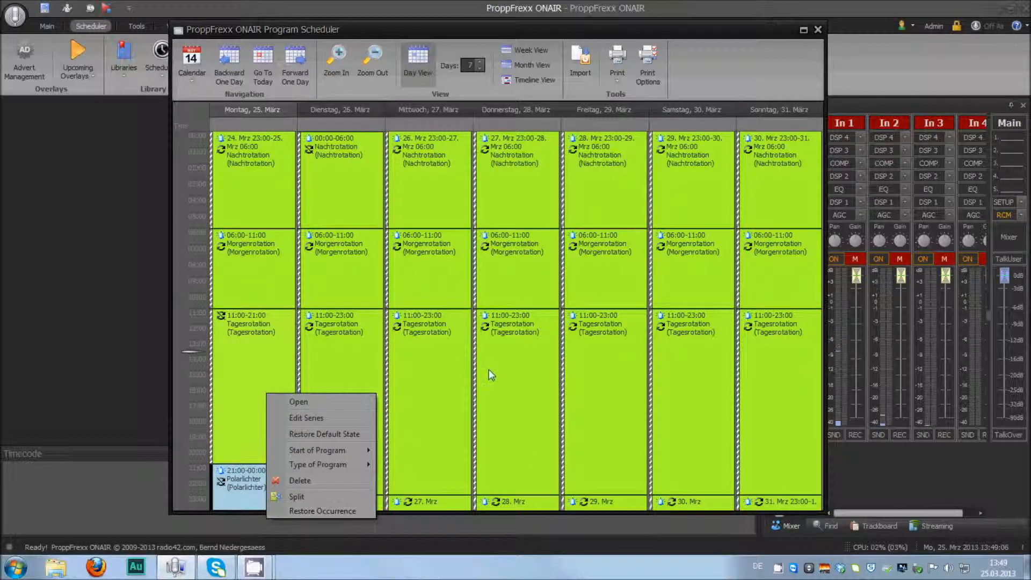
pyautogui.rightClick(424, 337)
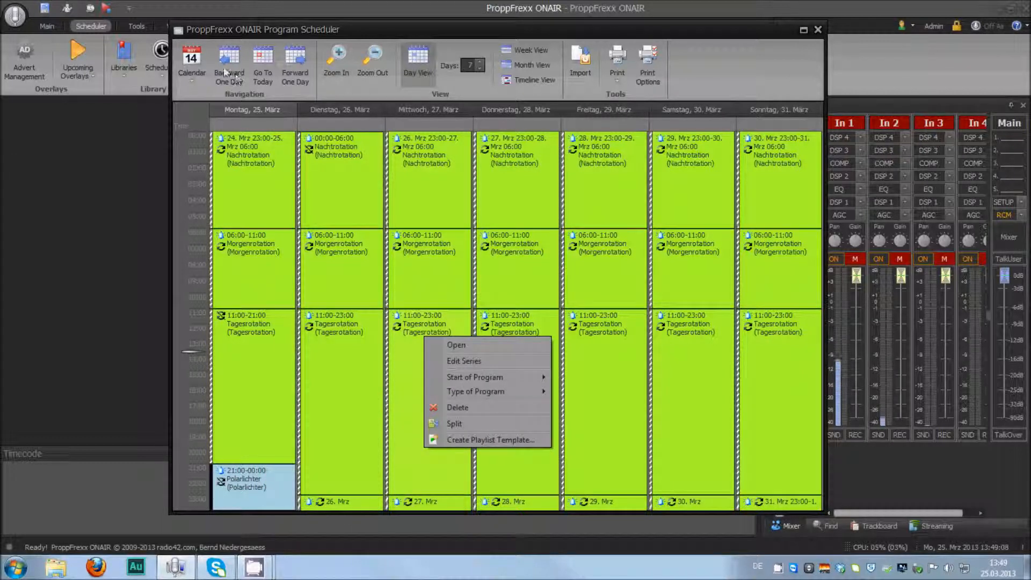
pyautogui.click(331, 383)
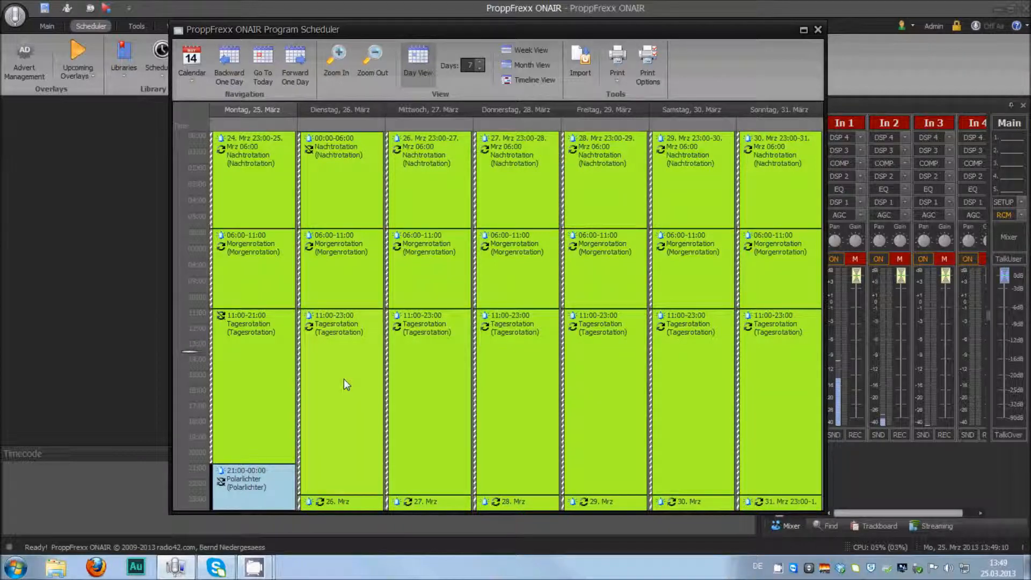
pyautogui.rightClick(344, 378)
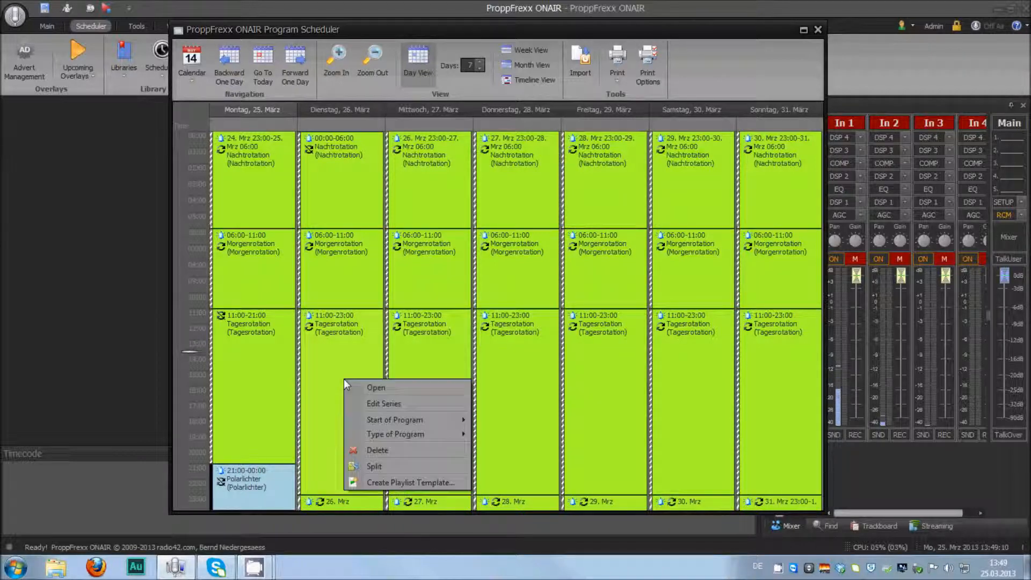
pyautogui.click(374, 389)
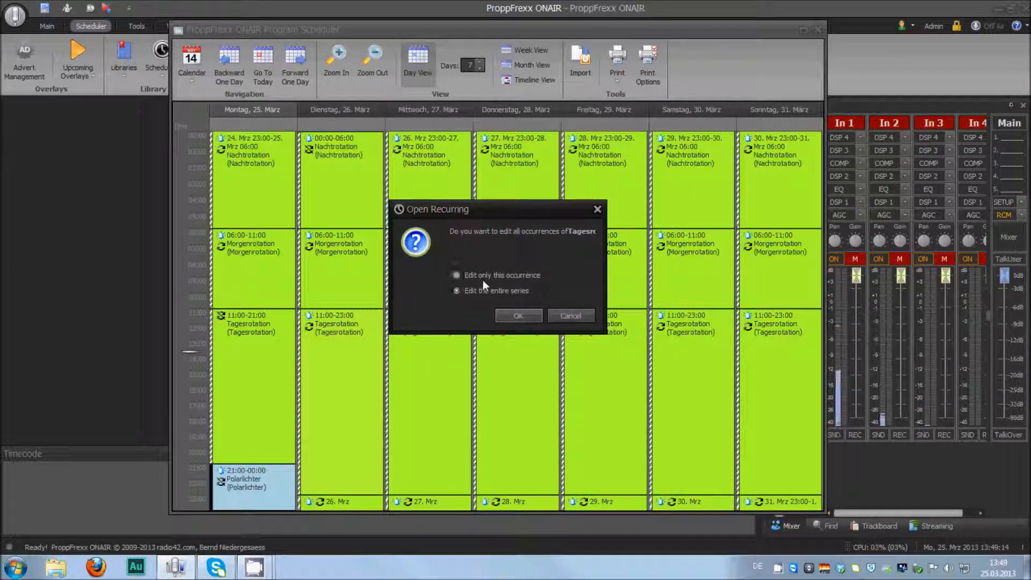
pyautogui.click(582, 317)
# Edit only the 26 March occurrence of Tagesrotation and set its end time to 20:00.
pyautogui.rightClick(319, 379)
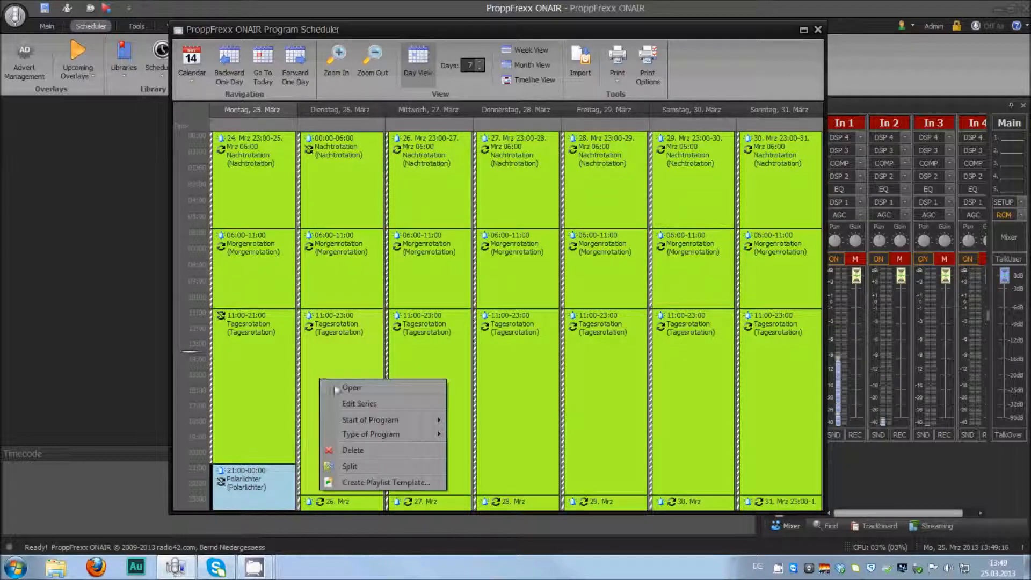
pyautogui.click(355, 391)
pyautogui.click(528, 316)
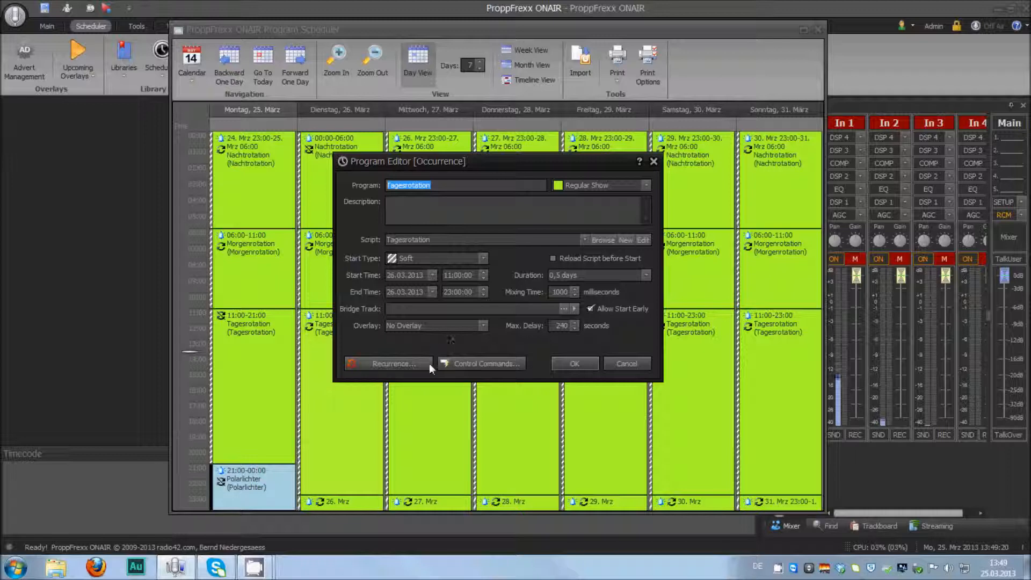
pyautogui.click(448, 291)
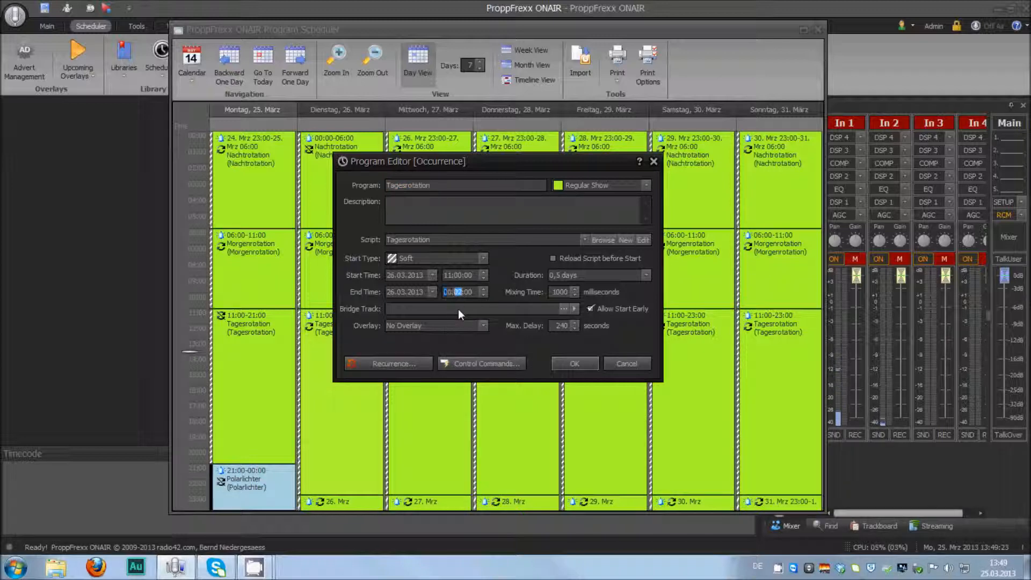
pyautogui.press('Return')
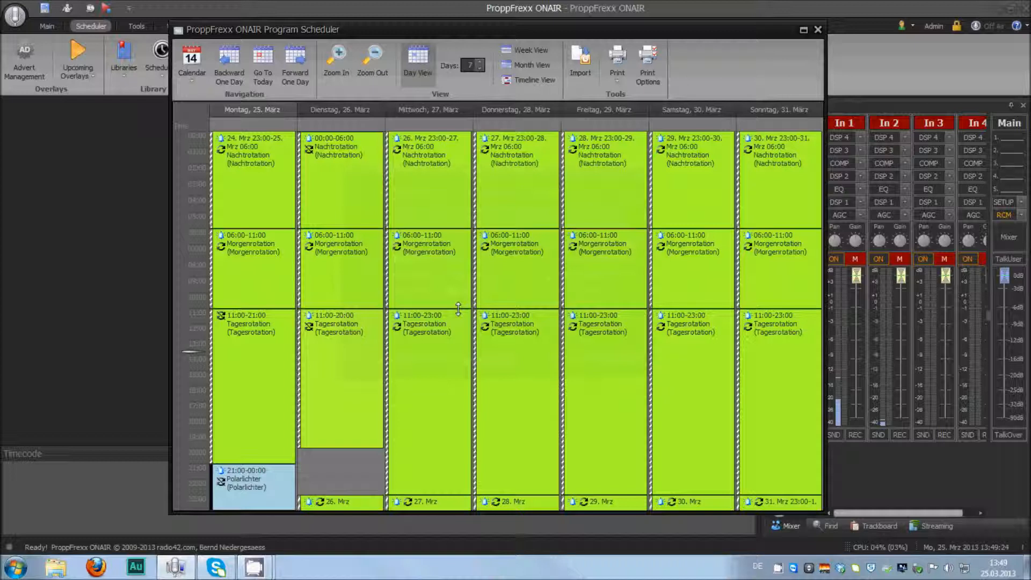
# Draft a non-recurring reminder captioned "Liveübertragung" in the free slot on 26 March at 20:00.
pyautogui.rightClick(323, 460)
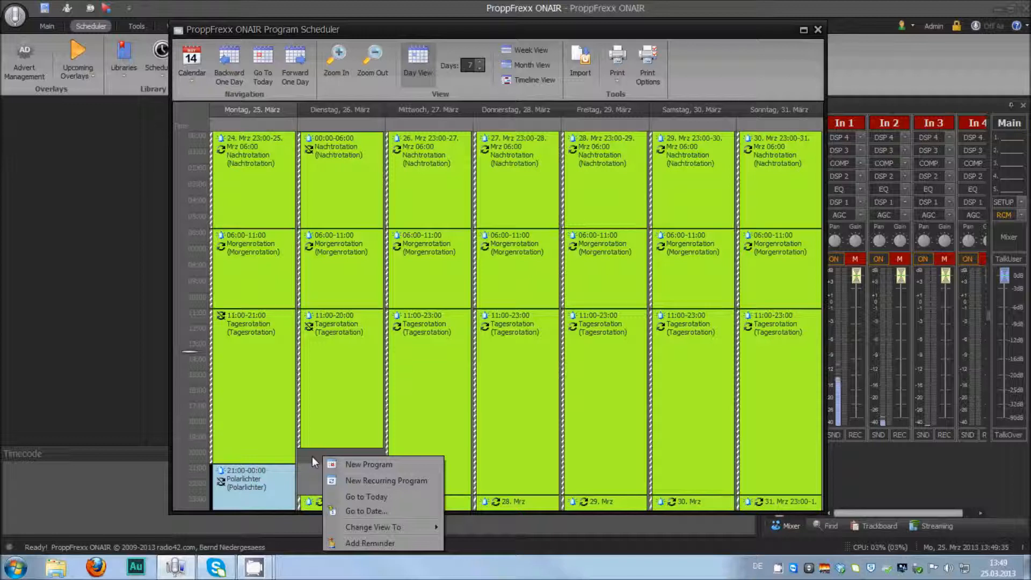
pyautogui.click(395, 482)
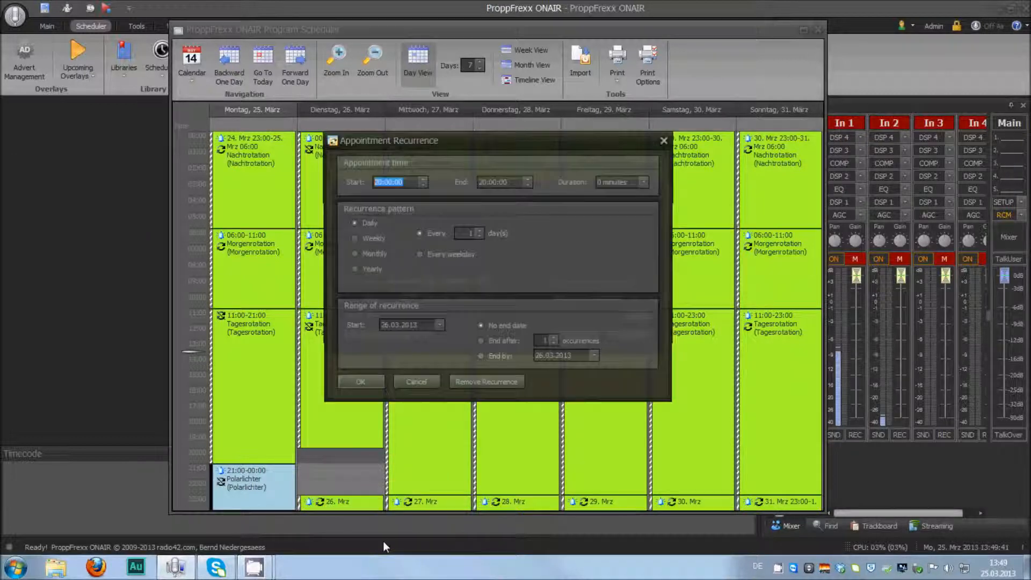
pyautogui.moveTo(526, 143); pyautogui.dragTo(810, 131)
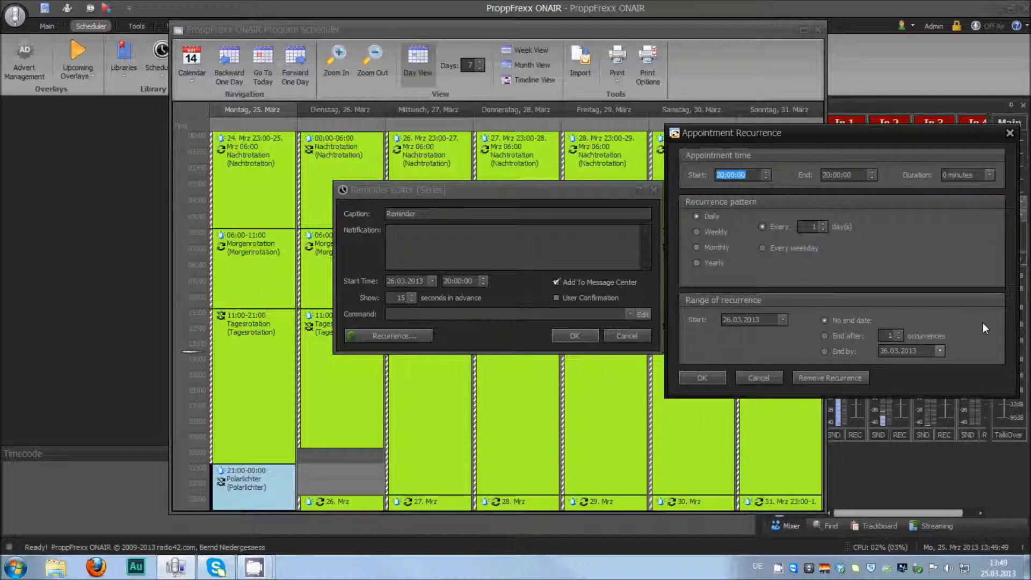
pyautogui.click(810, 377)
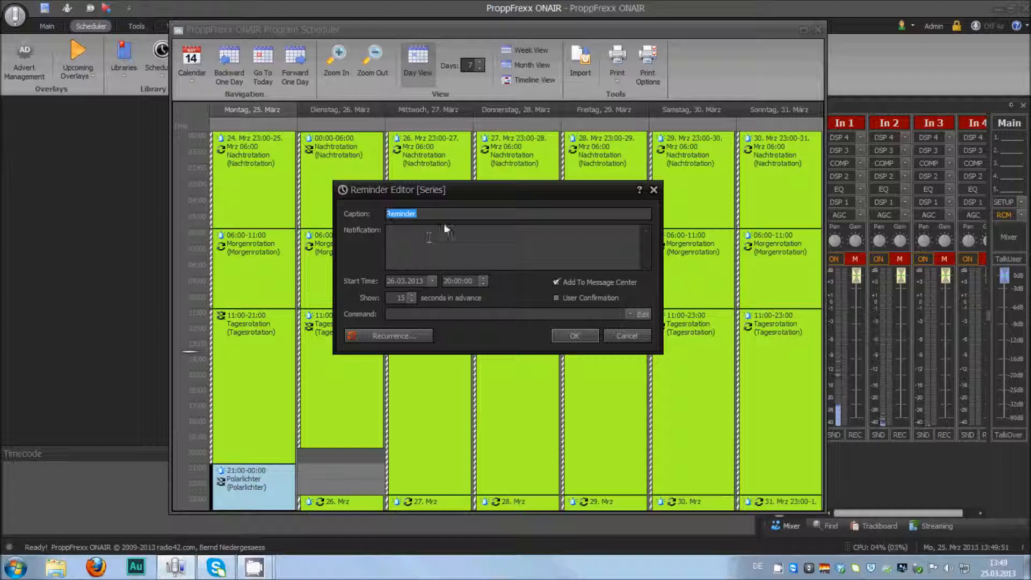
pyautogui.write('Uiveübertragung')
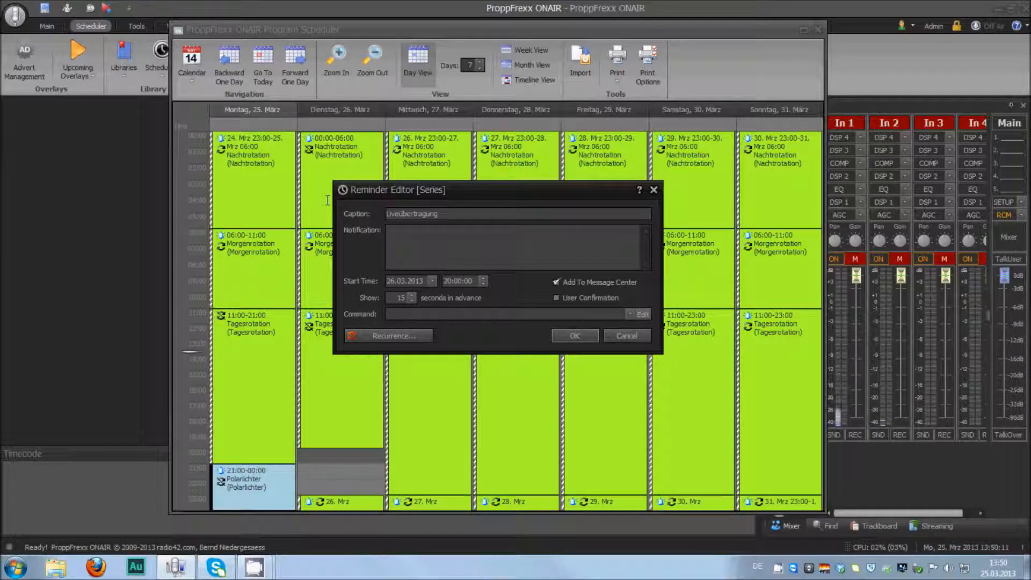
# Try out MODSTREAM_WATCHER_START as the reminder's control command, read its parameter help, and discard both the command and the reminder.
pyautogui.click(650, 314)
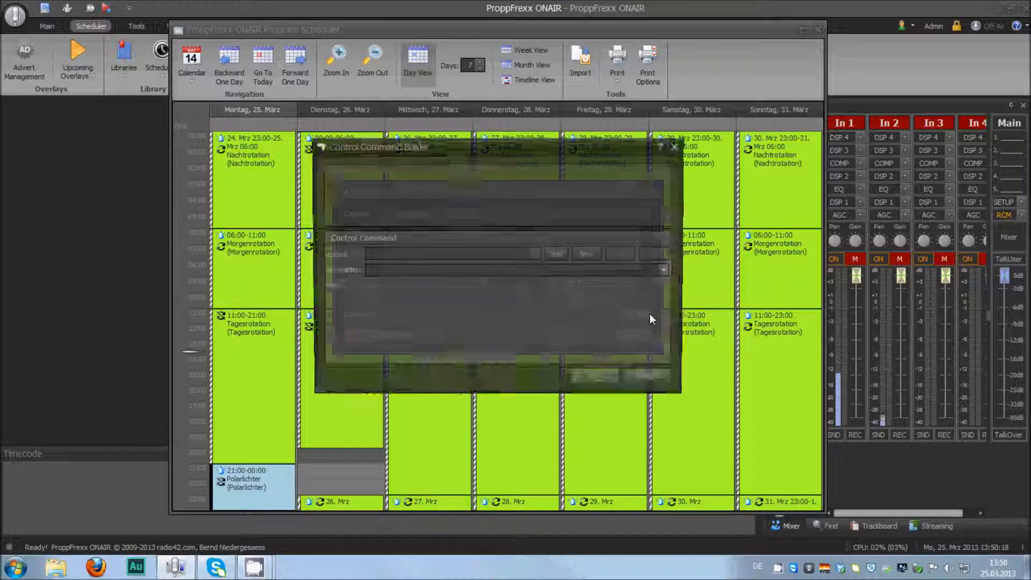
pyautogui.click(537, 253)
pyautogui.moveTo(539, 279); pyautogui.dragTo(530, 403)
pyautogui.scroll(-10, 466, 379)
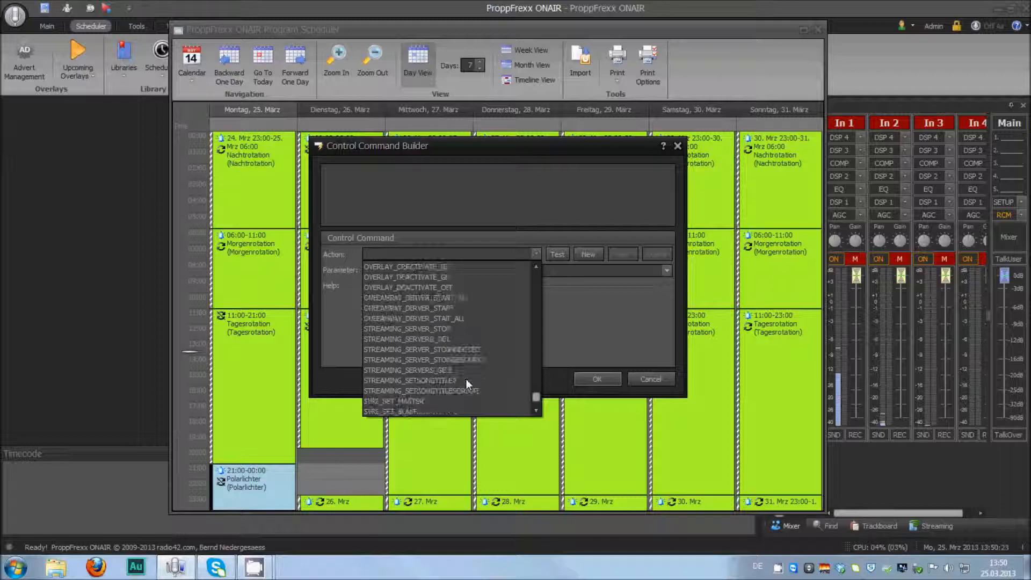
pyautogui.scroll(5, 466, 378)
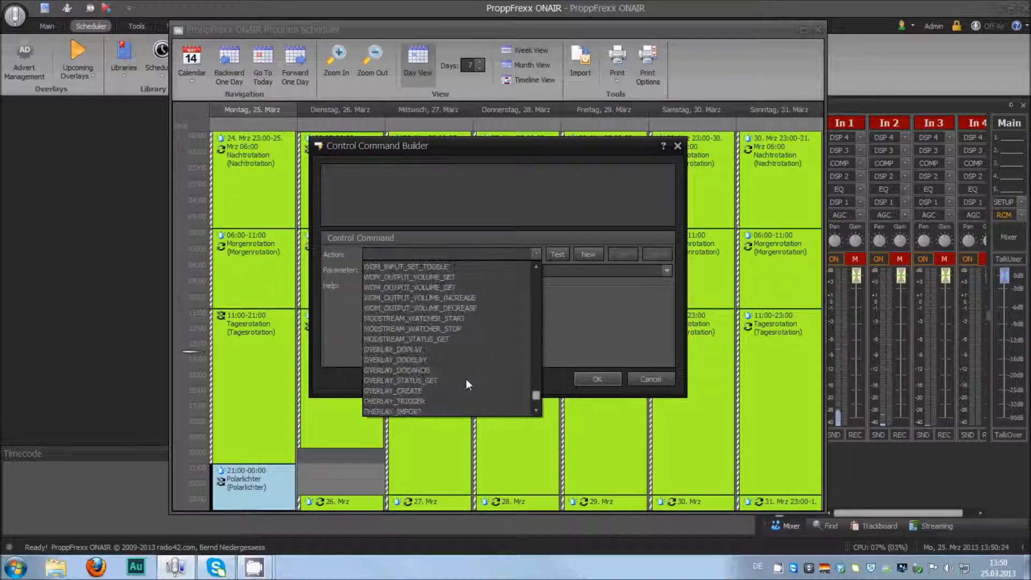
pyautogui.click(465, 320)
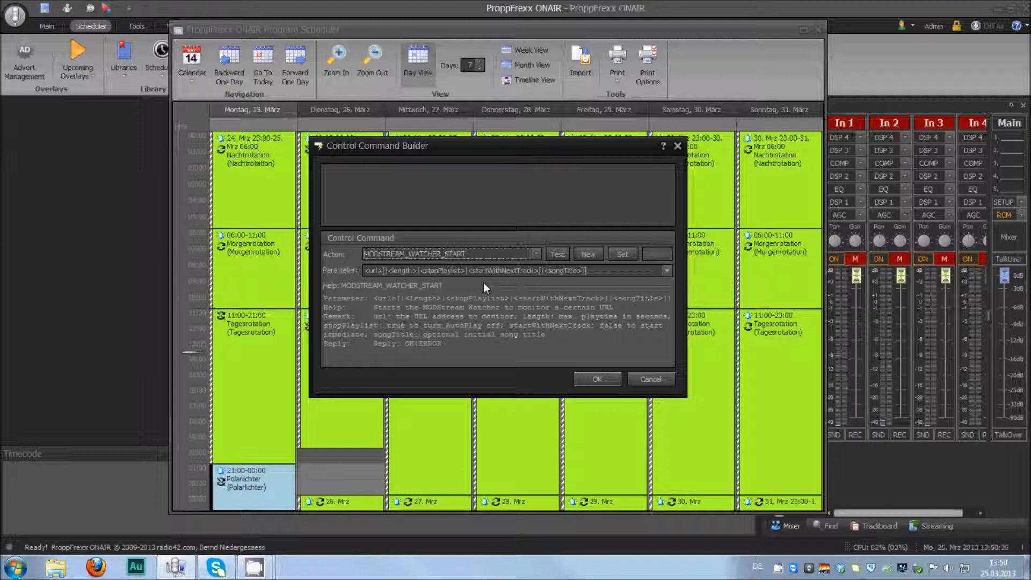
pyautogui.click(677, 145)
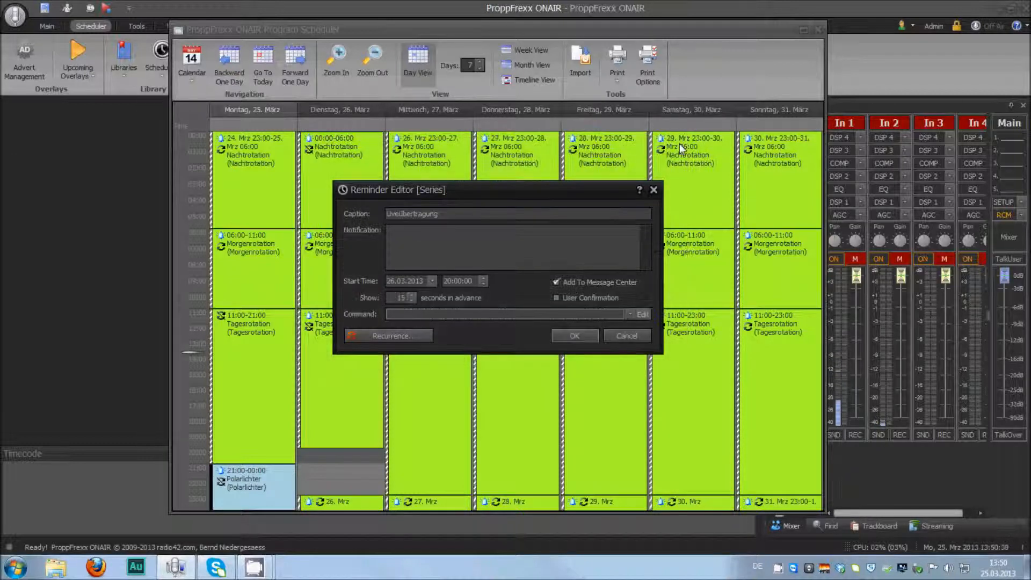
pyautogui.click(653, 190)
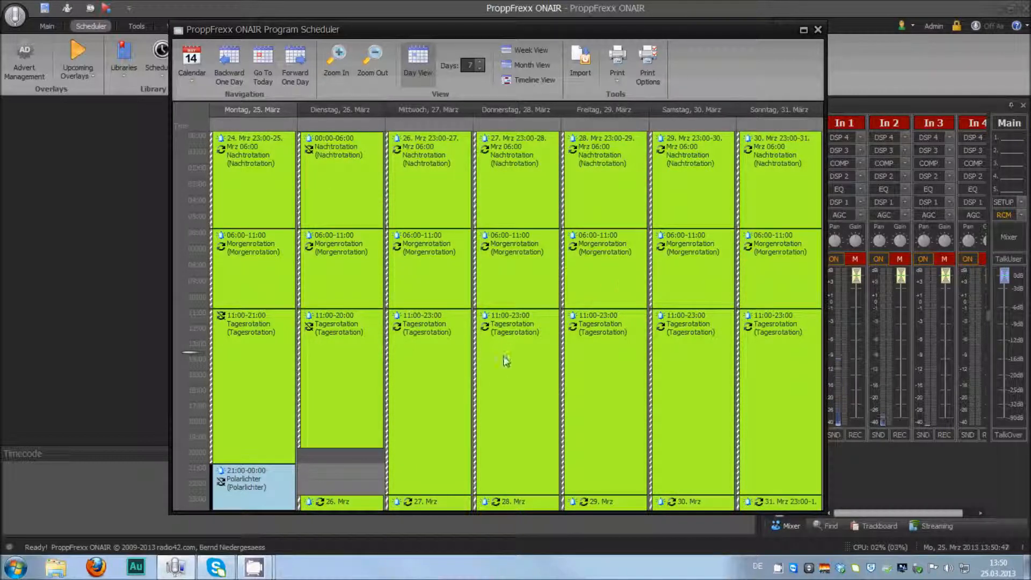
# Set the end time of the 26 March Tagesrotation occurrence to 23:00 and close the Program Scheduler.
pyautogui.click(385, 280)
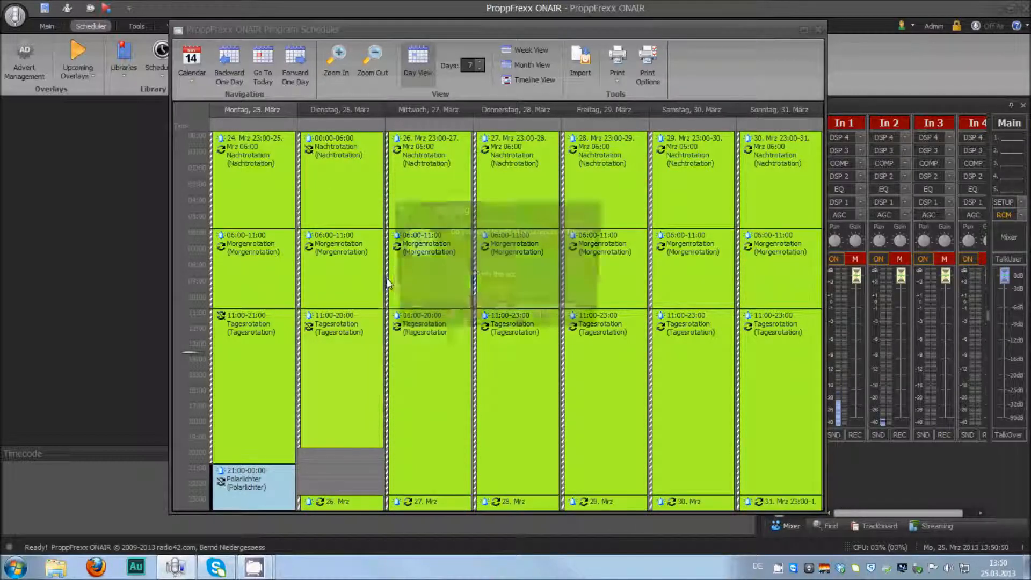
pyautogui.click(517, 318)
pyautogui.click(447, 292)
pyautogui.write('21:00:00')
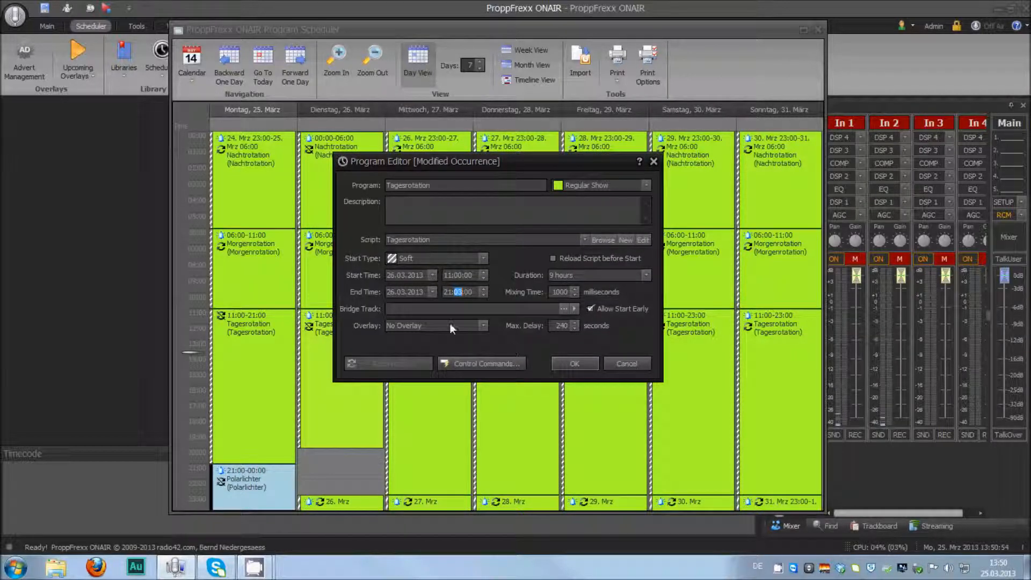
pyautogui.click(448, 291)
pyautogui.write('23')
pyautogui.click(562, 366)
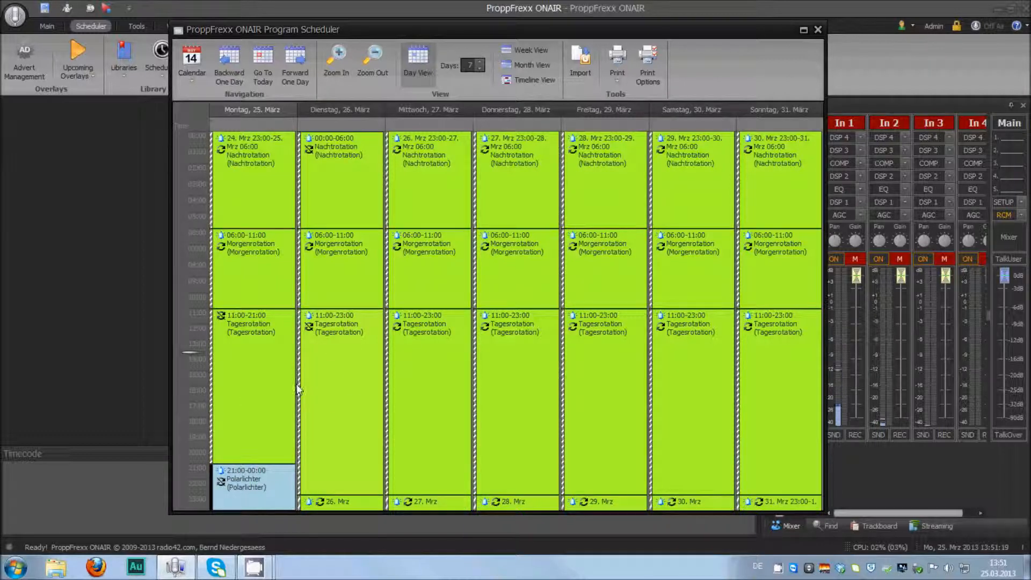
pyautogui.click(819, 30)
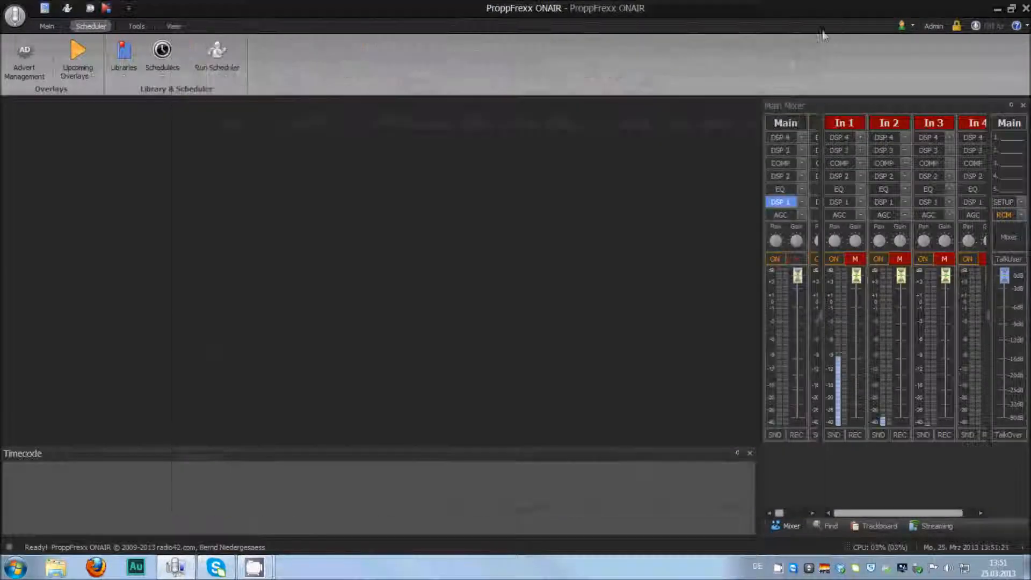
# Open the Overlay Scheduler and bring up the series editor for the recurring overlay on 28 March at 22:00.
pyautogui.click(161, 72)
pyautogui.click(211, 131)
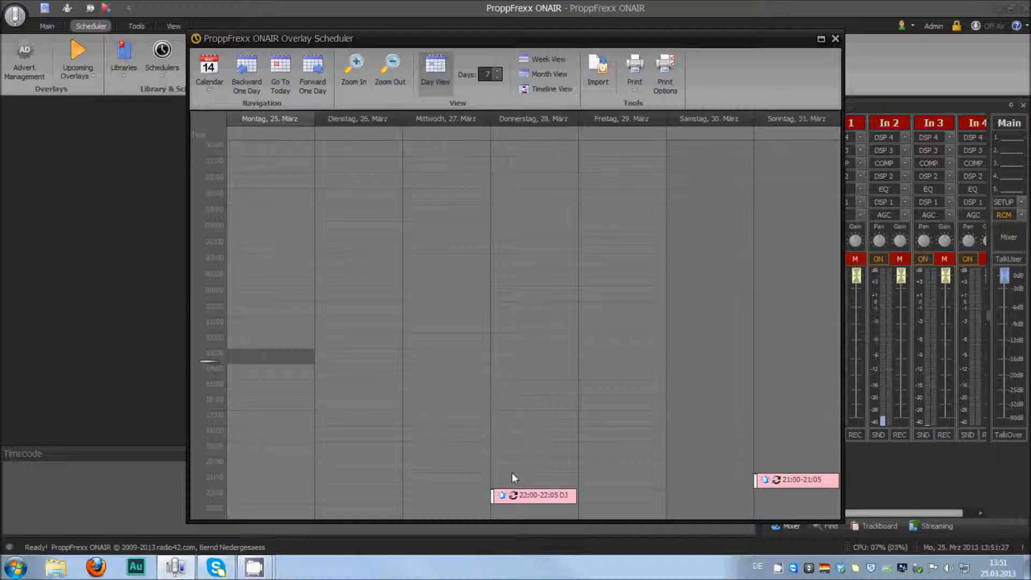
pyautogui.rightClick(524, 494)
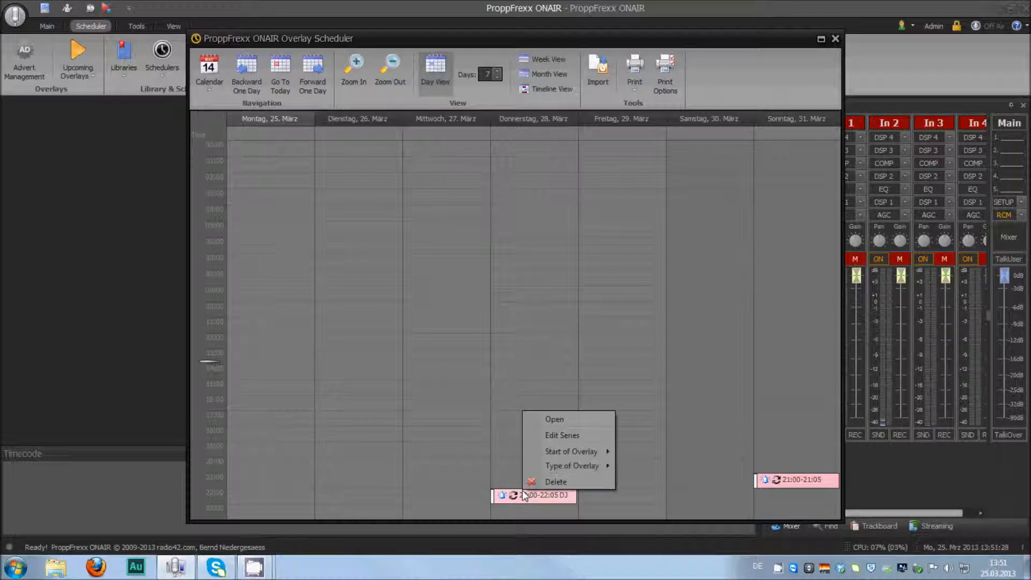
pyautogui.click(544, 436)
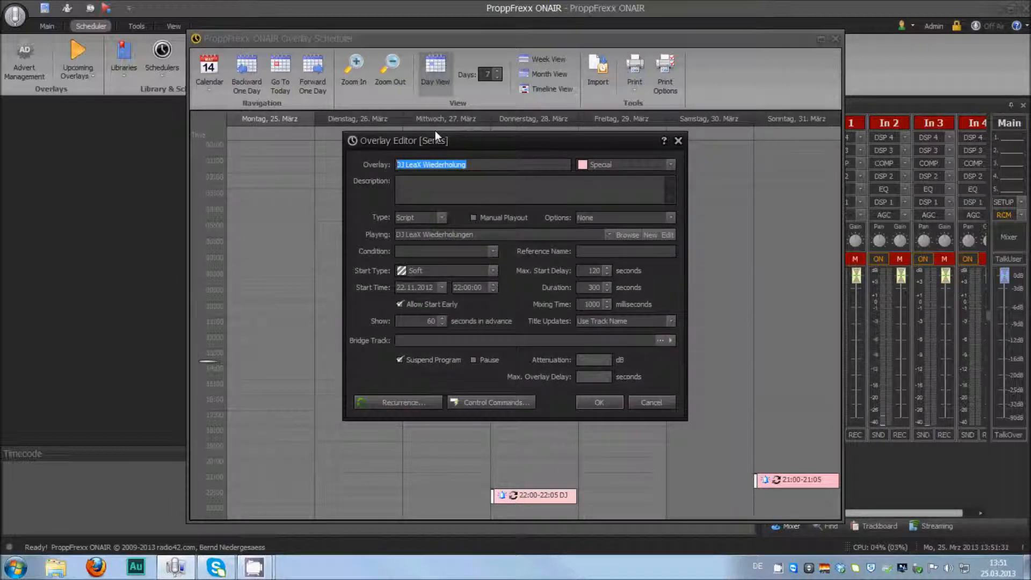
pyautogui.moveTo(435, 131); pyautogui.dragTo(422, 137)
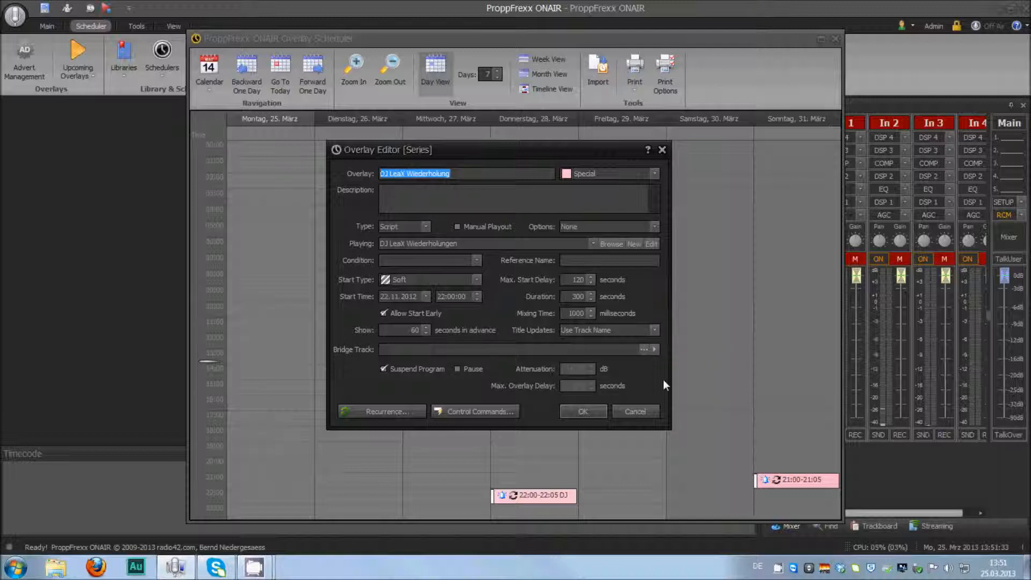
# Try Advert Slot as the overlay type, then switch back to Script and reassign DJ LeaX Wiederholungen for playing.
pyautogui.click(425, 226)
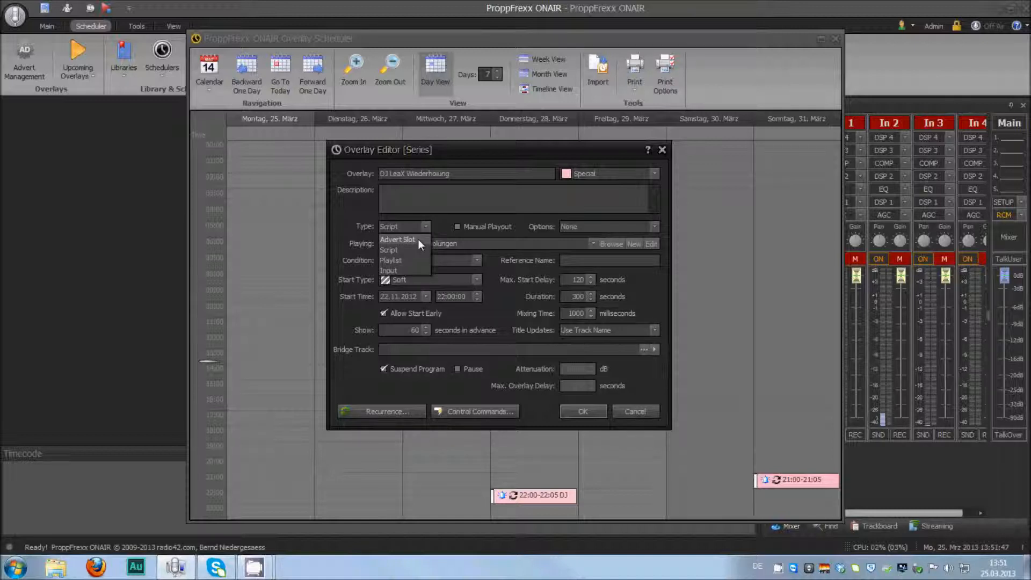
pyautogui.click(418, 240)
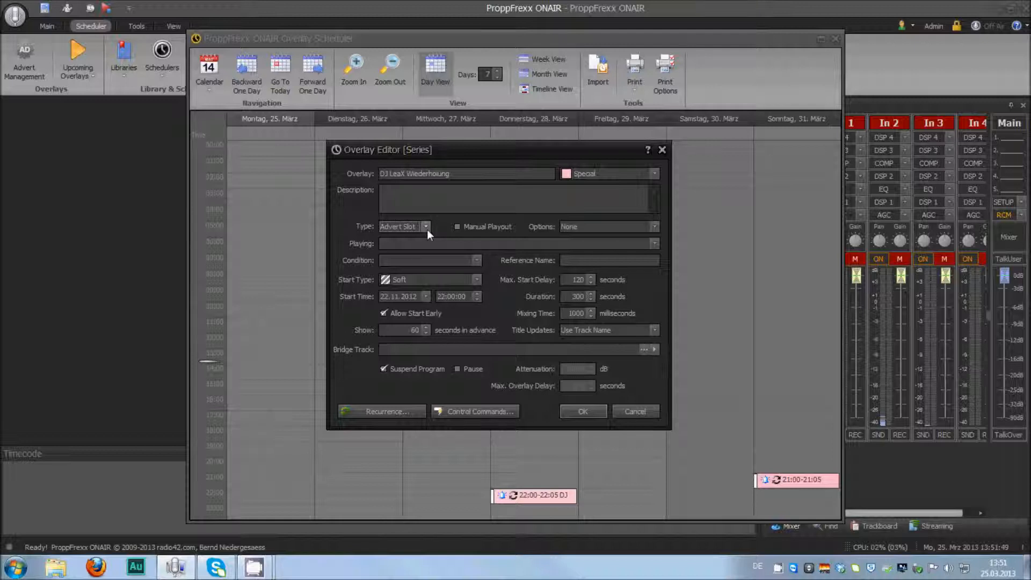
pyautogui.click(427, 231)
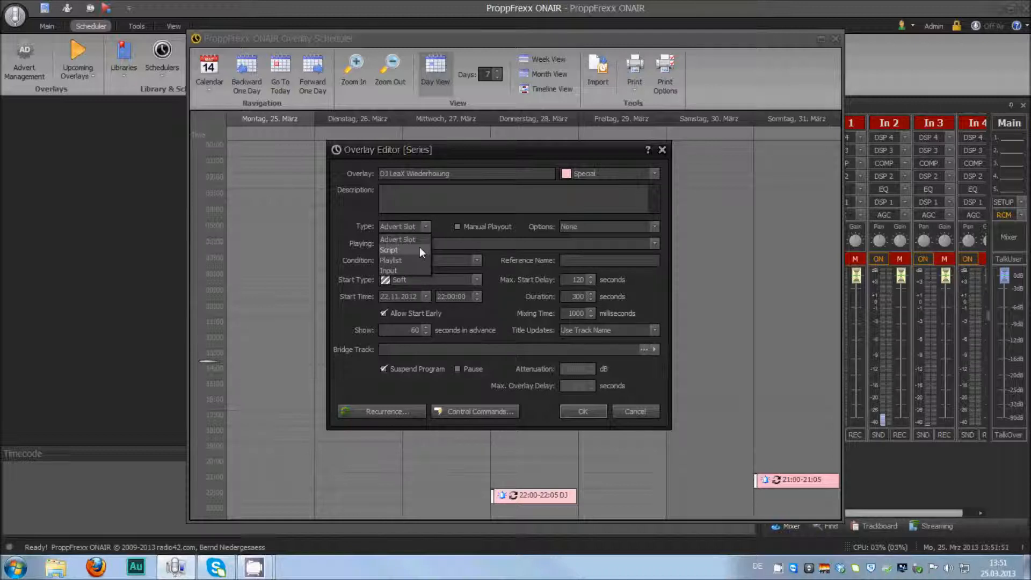
pyautogui.click(420, 249)
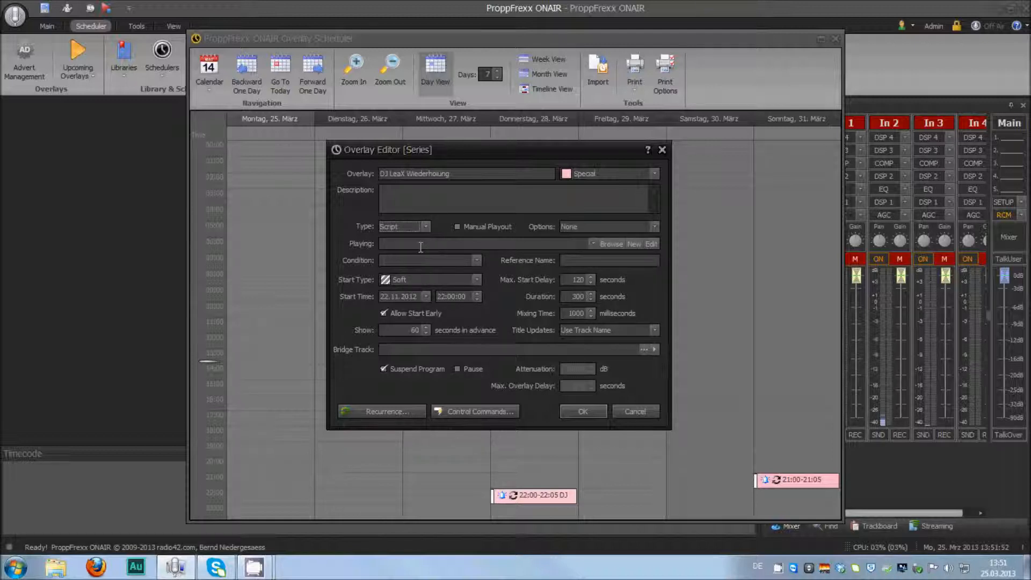
pyautogui.click(592, 244)
pyautogui.click(469, 308)
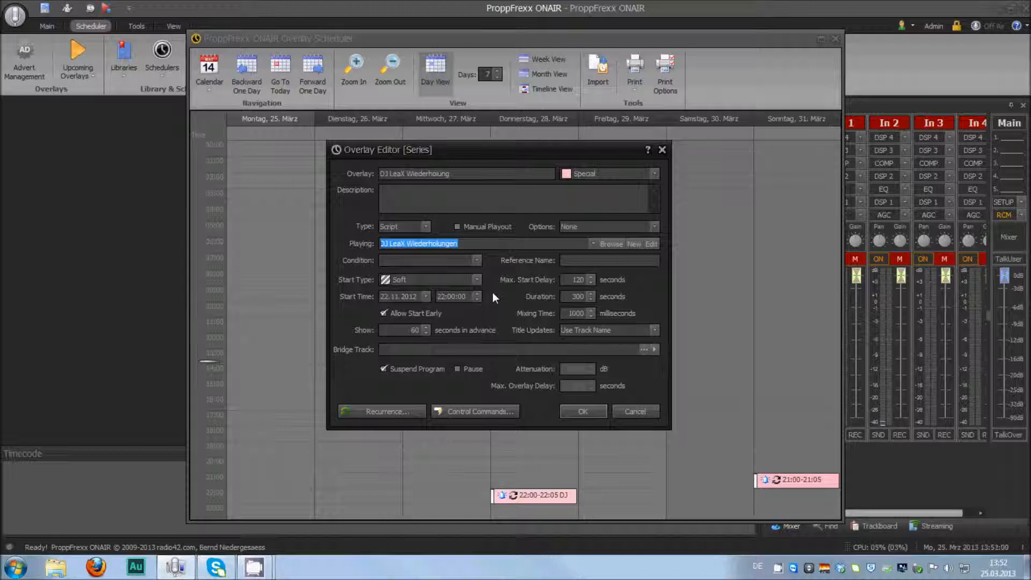
# Inspect the assigned script's settings in the Script Library Editor and the overlay's available options, cancelling out of both.
pyautogui.click(653, 244)
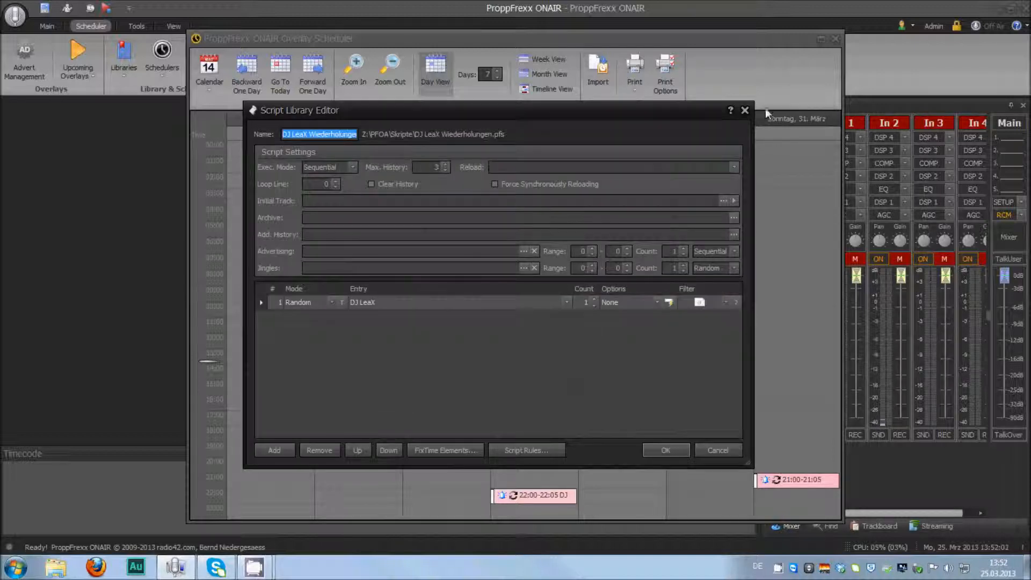
pyautogui.click(745, 110)
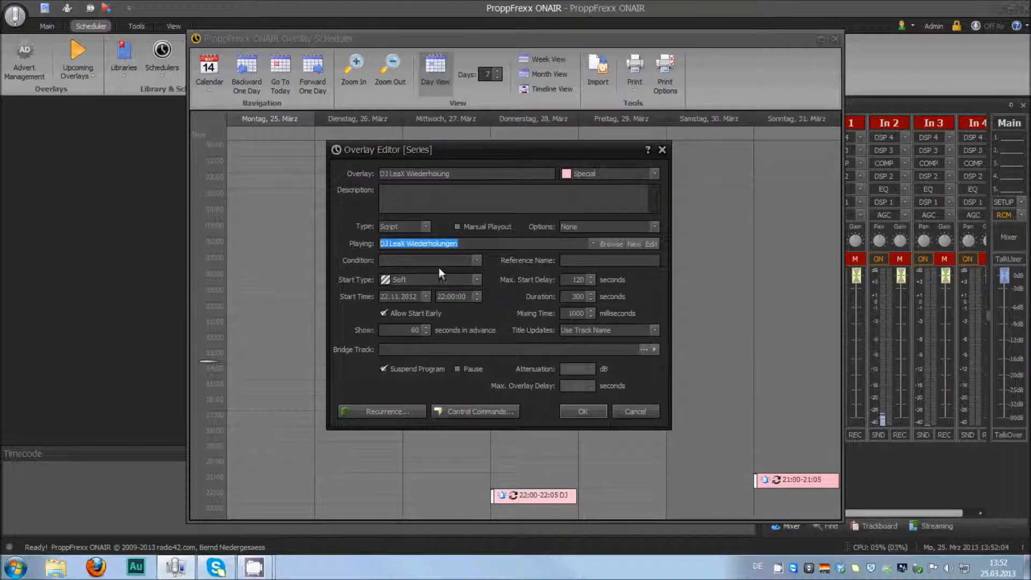
pyautogui.click(653, 226)
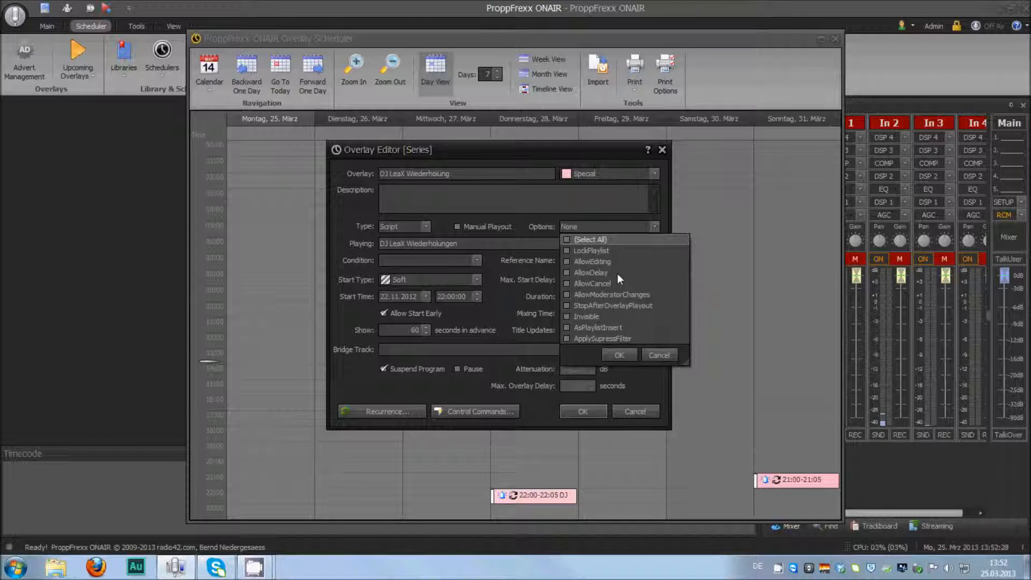
pyautogui.click(579, 272)
pyautogui.click(662, 357)
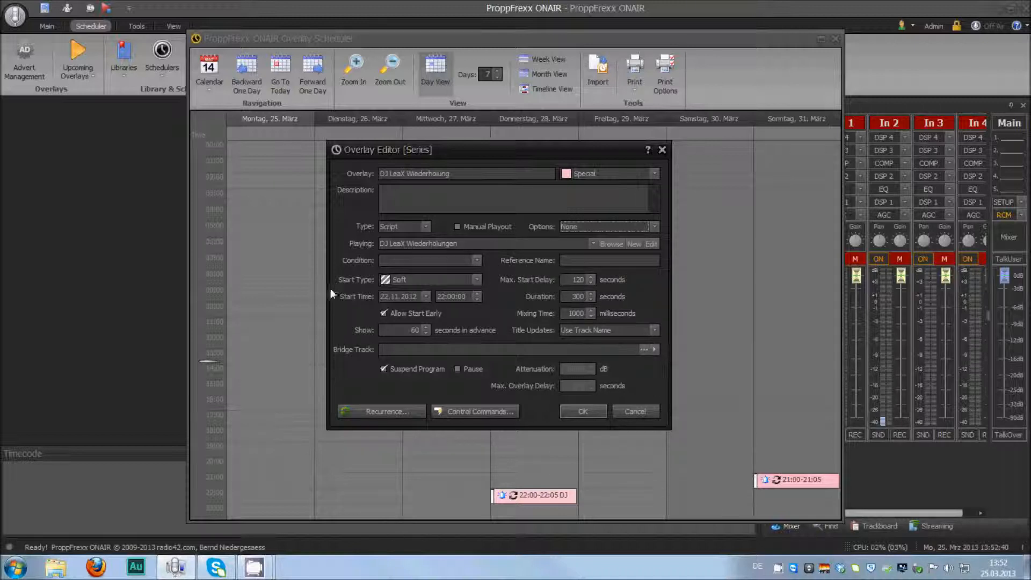
# Review the overlay's start time help, the title update choices and the Suspend Program setting.
pyautogui.moveTo(343, 297)
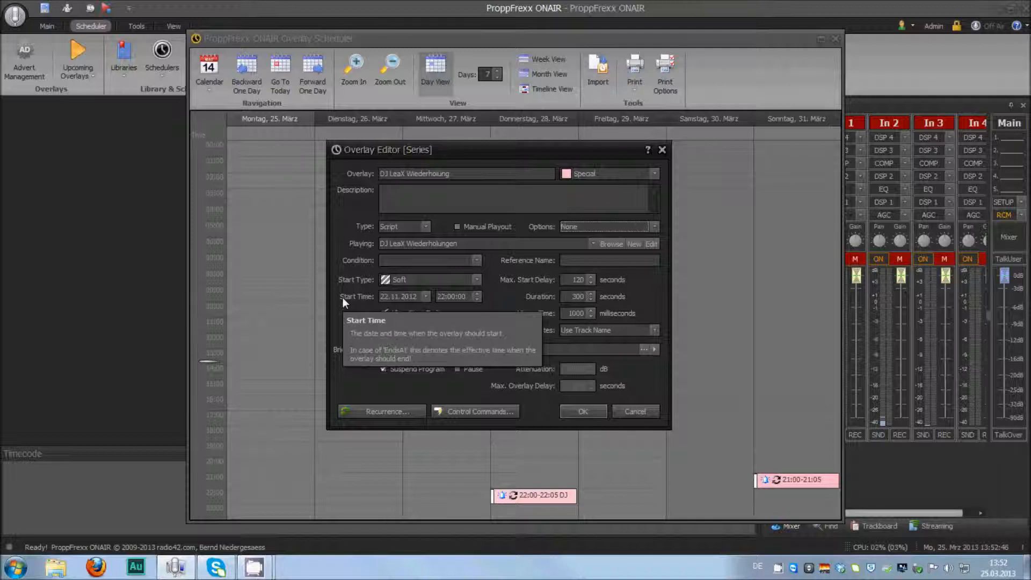
pyautogui.moveTo(357, 243)
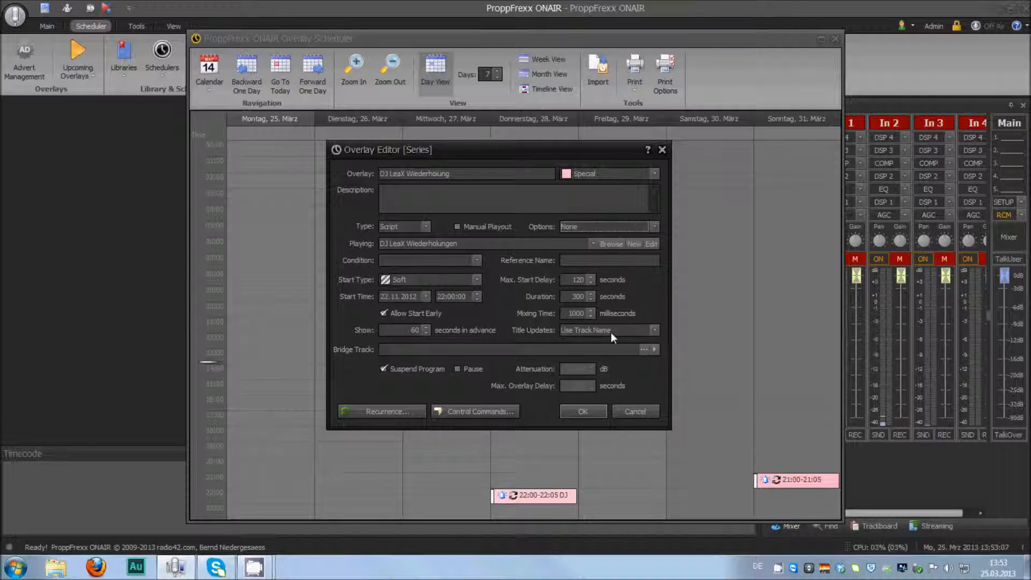
pyautogui.click(656, 330)
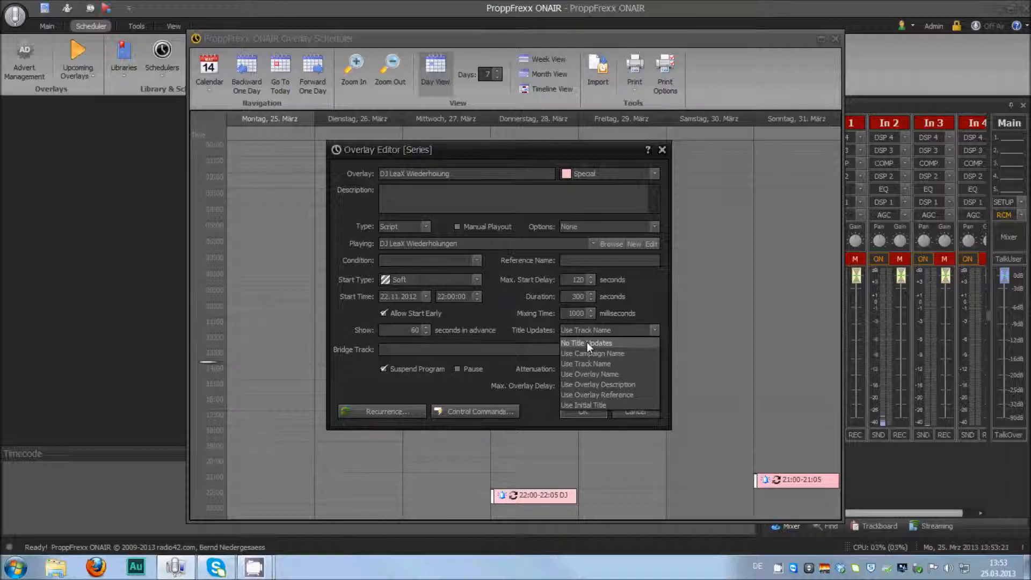
pyautogui.click(491, 360)
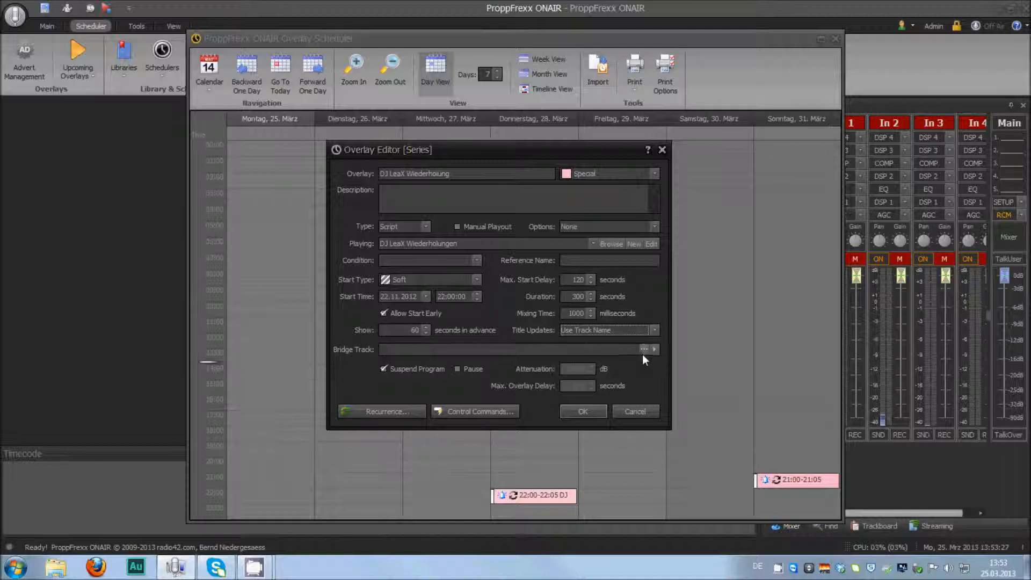
pyautogui.moveTo(386, 369)
# Set the overlay series to show 0 seconds in advance and save it.
pyautogui.doubleClick(415, 330)
pyautogui.write('0')
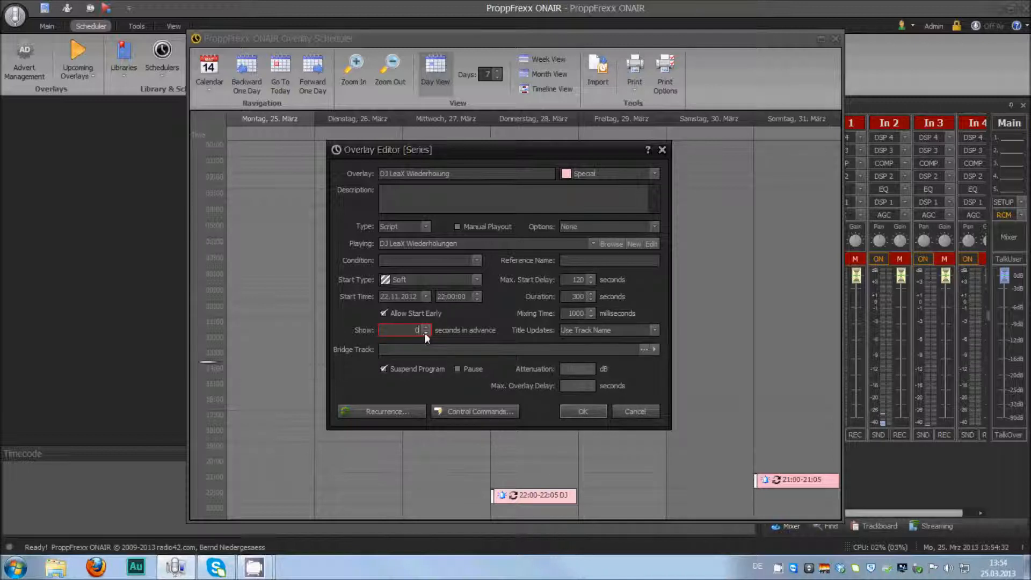
pyautogui.moveTo(363, 333)
pyautogui.click(597, 414)
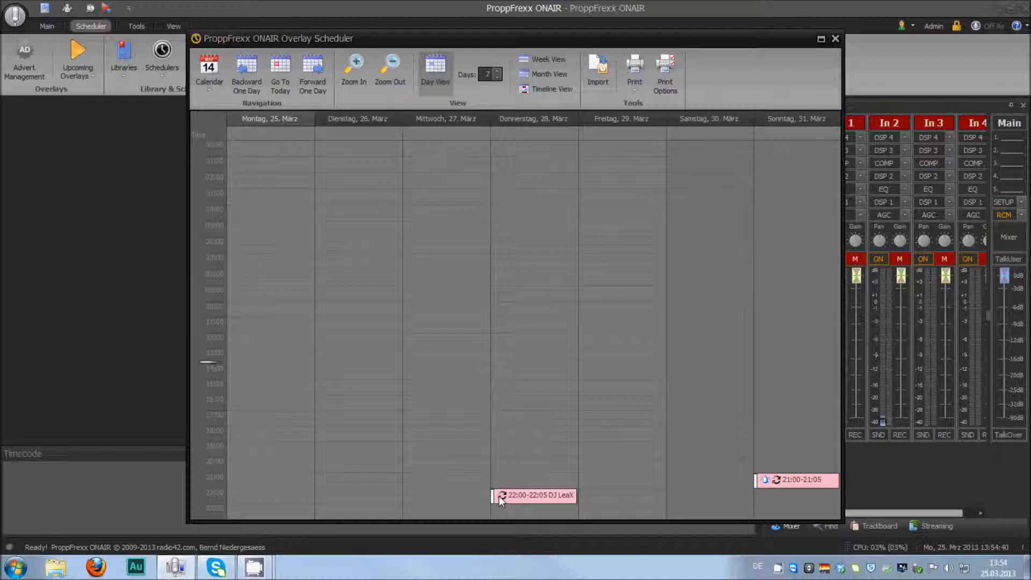
# Edit the 28 March overlay series again, set it to show 60 seconds in advance with Options at None, and save.
pyautogui.rightClick(498, 495)
pyautogui.click(557, 440)
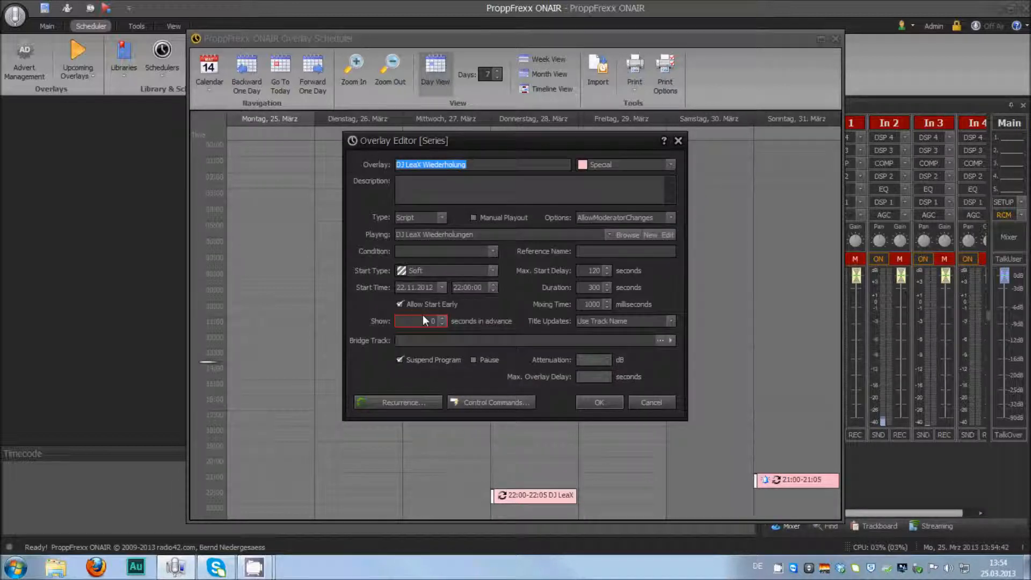
pyautogui.write('6')
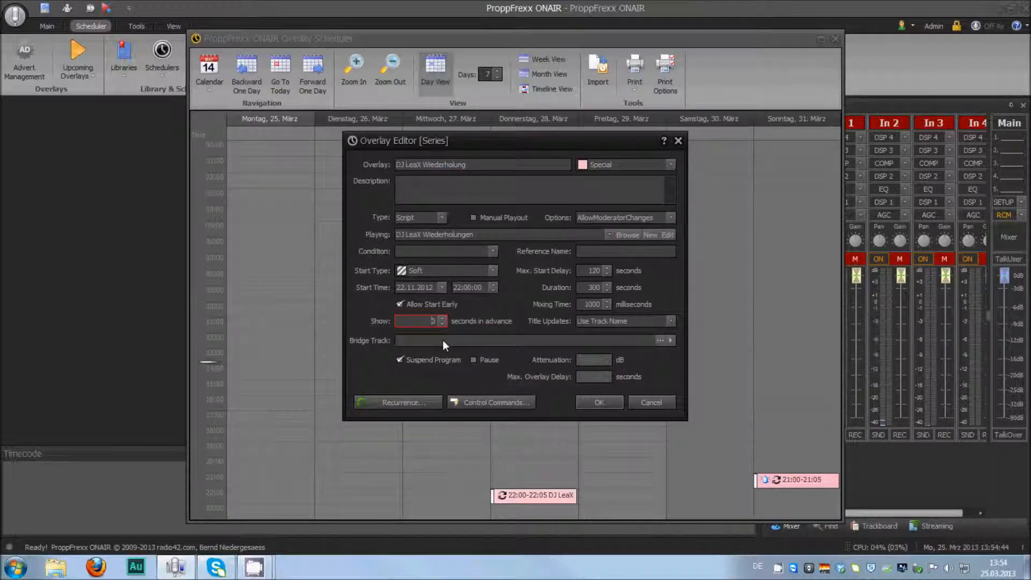
pyautogui.write('0')
pyautogui.click(671, 218)
pyautogui.click(583, 285)
pyautogui.click(646, 346)
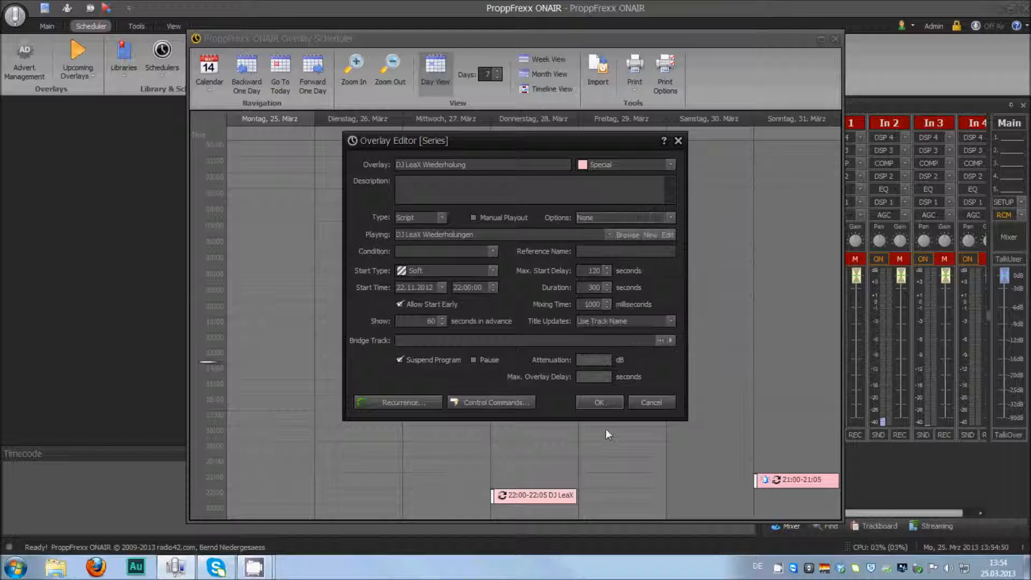
pyautogui.click(596, 402)
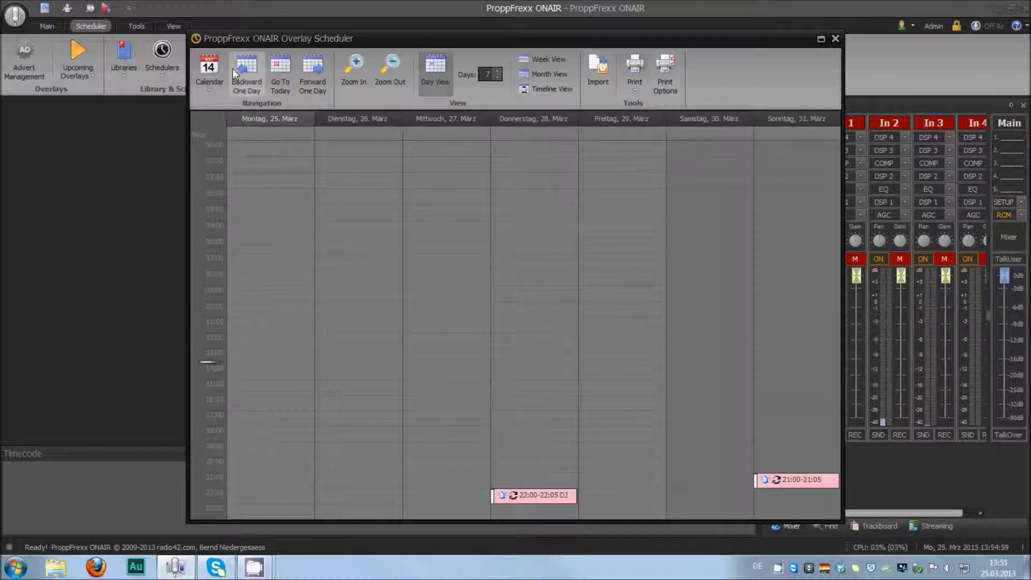
pyautogui.click(208, 73)
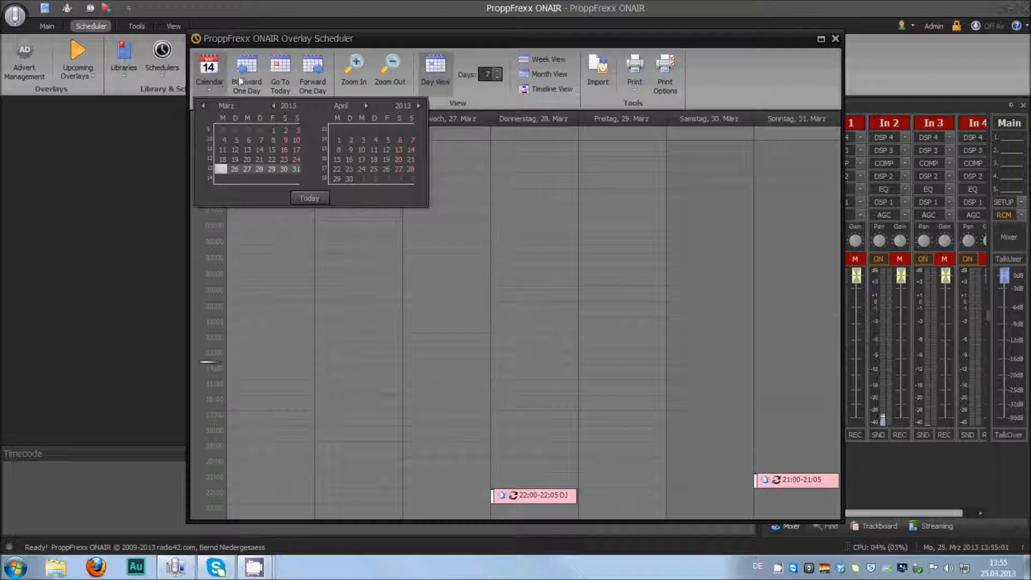
pyautogui.click(499, 94)
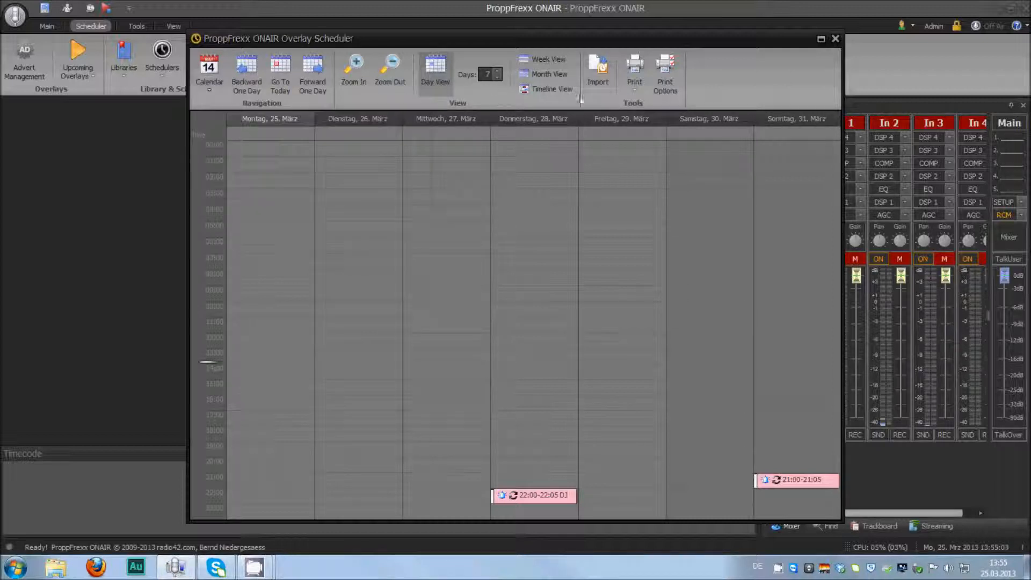
pyautogui.click(641, 89)
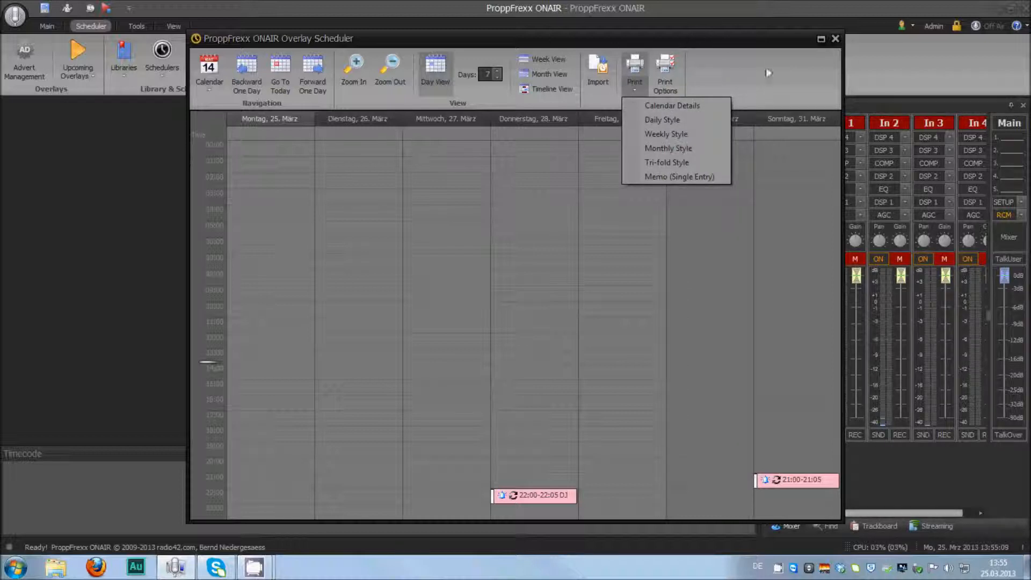
pyautogui.click(836, 38)
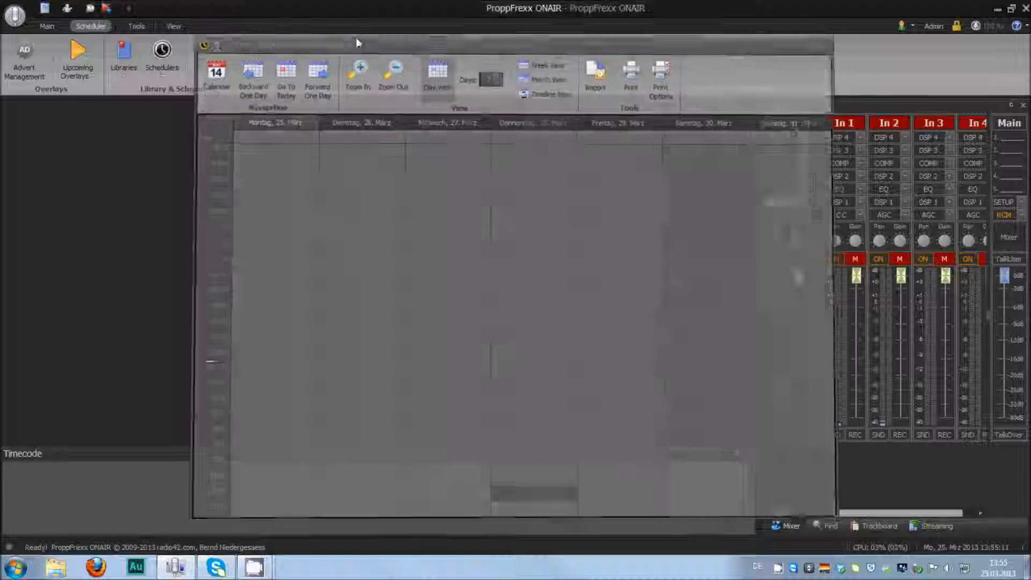
# View the programs and overlays together in the read-only combined scheduler, check its print styles, and close it.
pyautogui.click(167, 69)
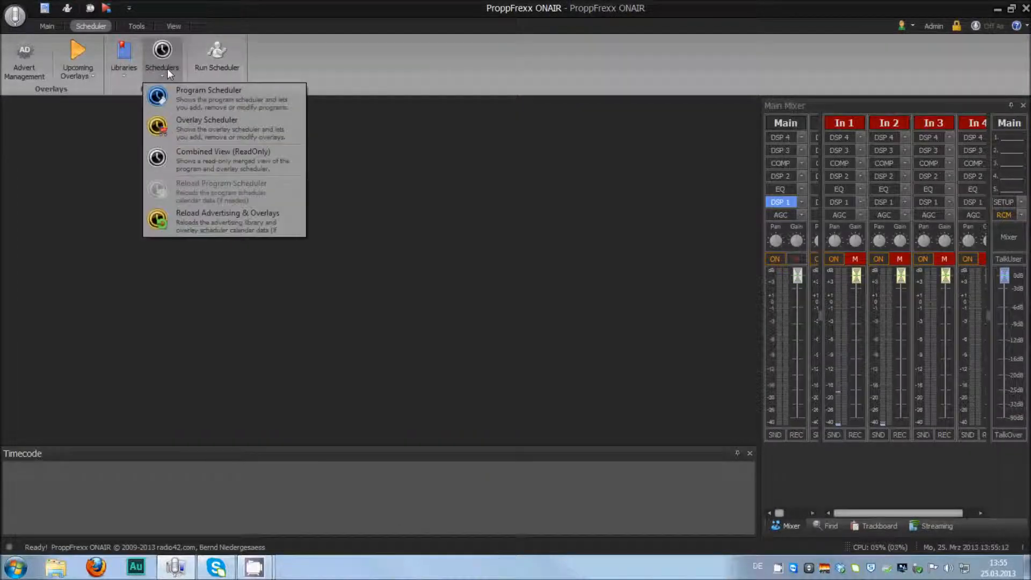
pyautogui.click(255, 154)
pyautogui.click(634, 90)
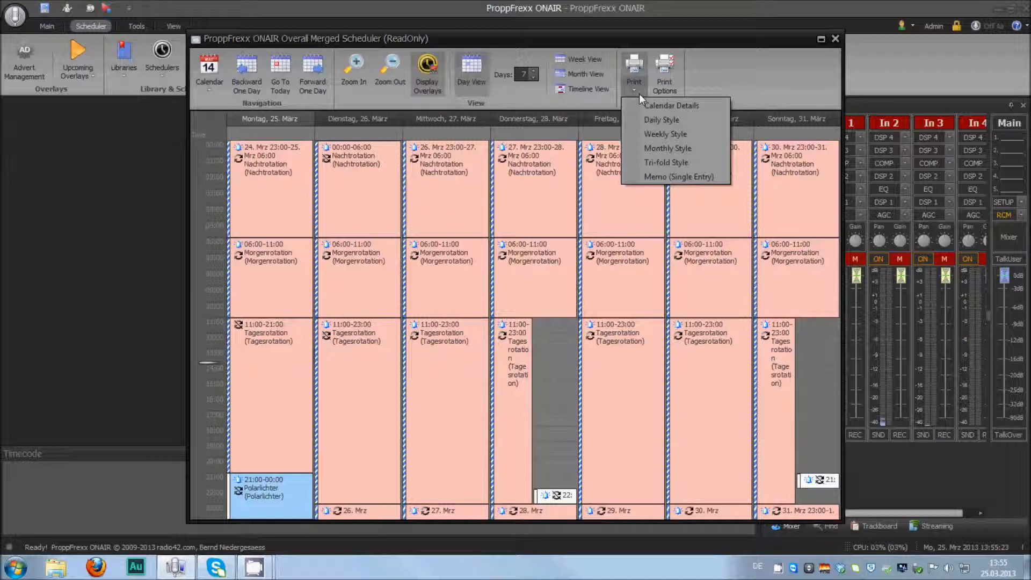
pyautogui.click(836, 39)
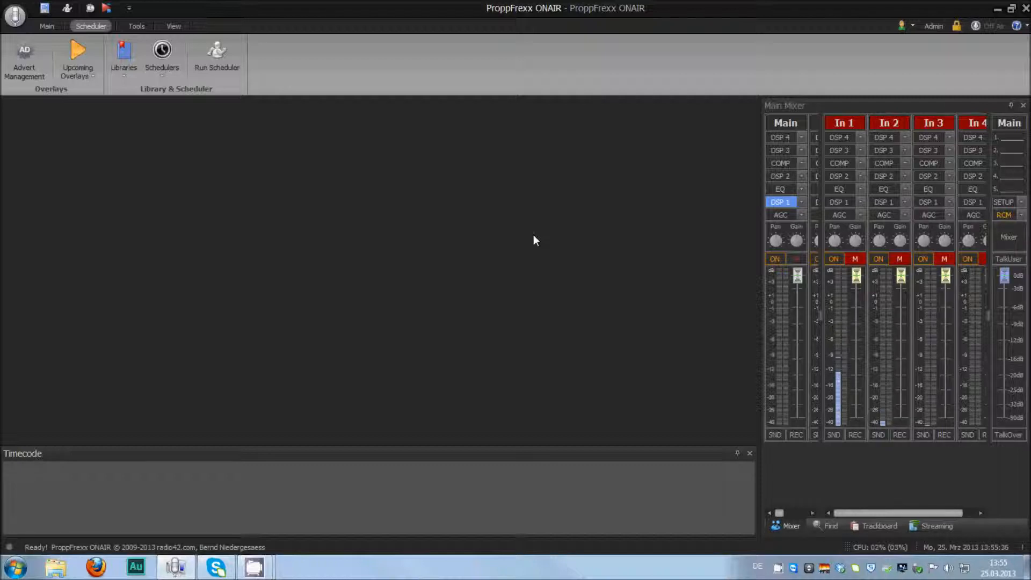
pyautogui.moveTo(254, 567)
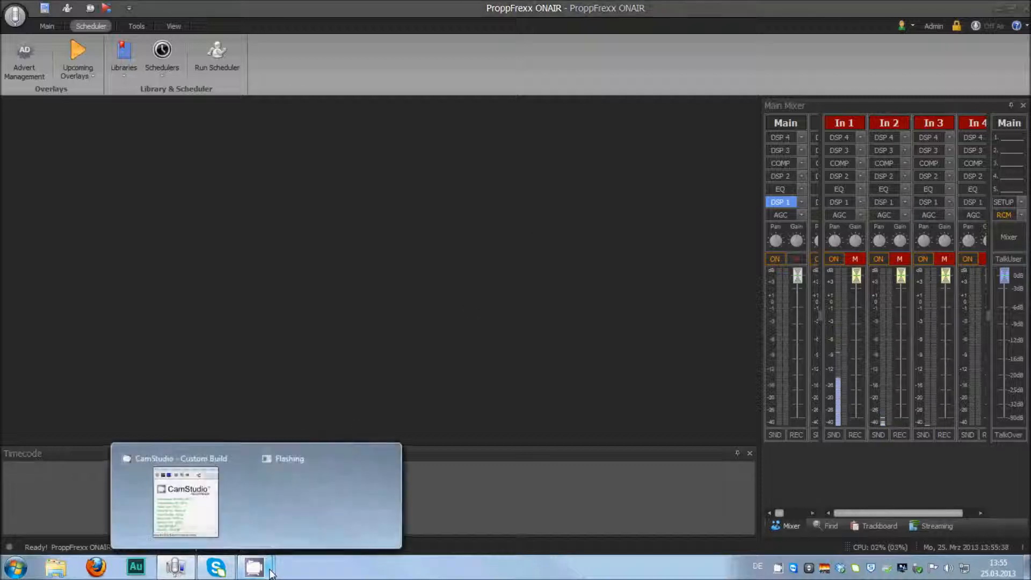